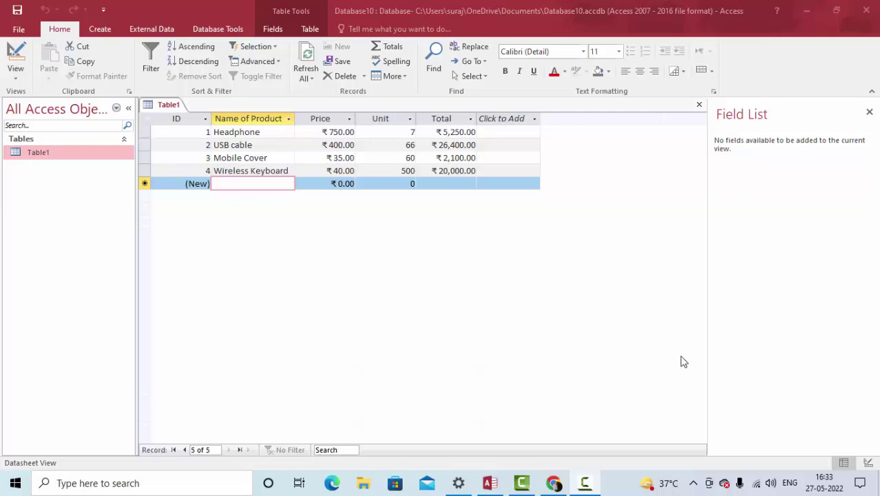
Review Table1's ID, Name of Product, Price (Currency) and Unit fields in Design View
right_click(85, 158)
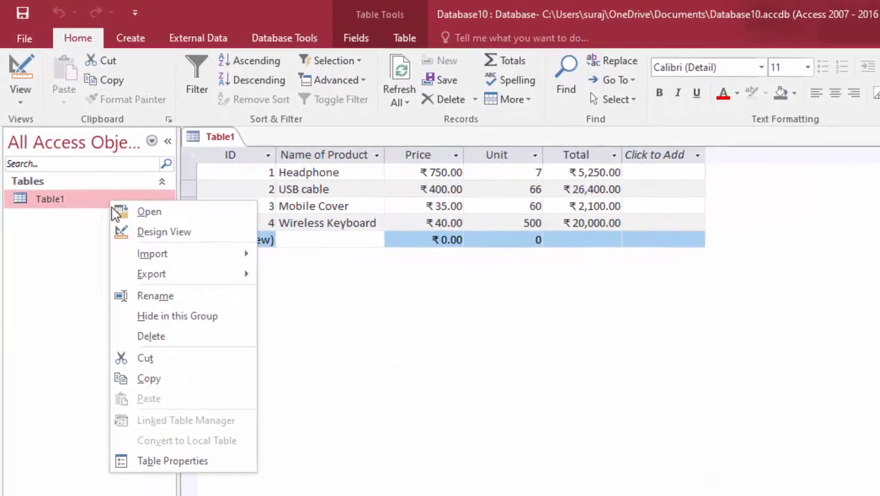
left_click(113, 180)
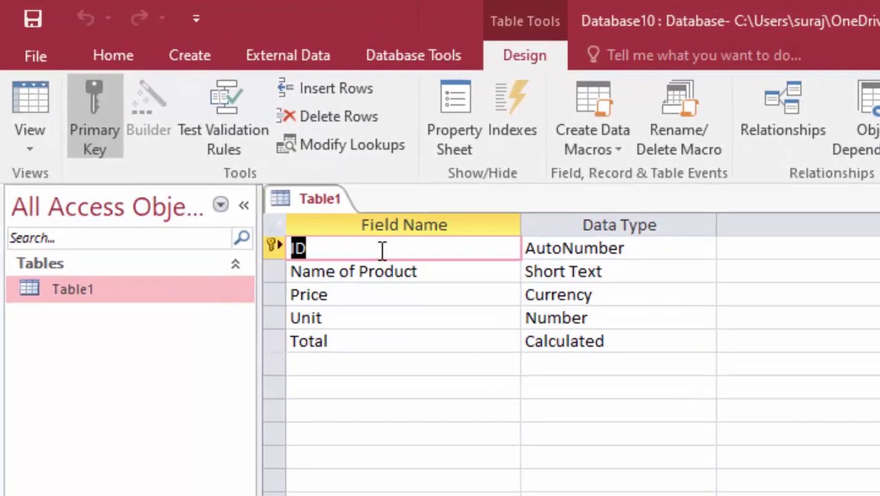
left_click(391, 274)
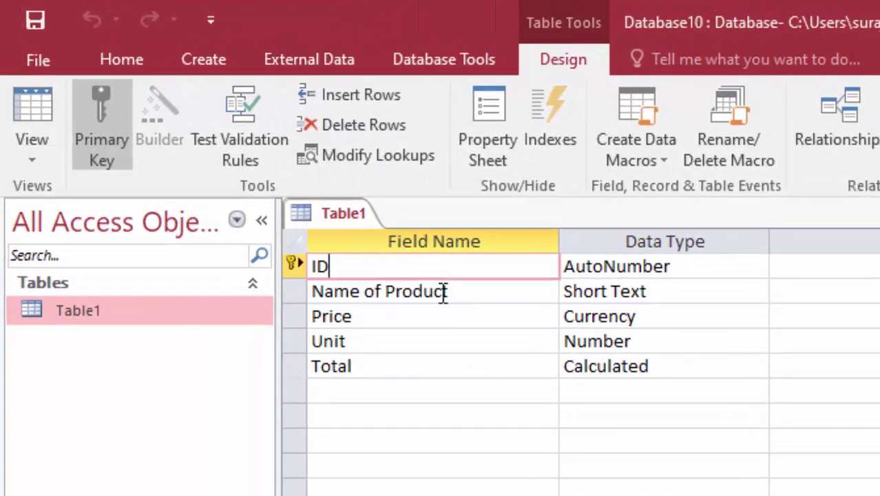
left_click(513, 294)
left_click(483, 316)
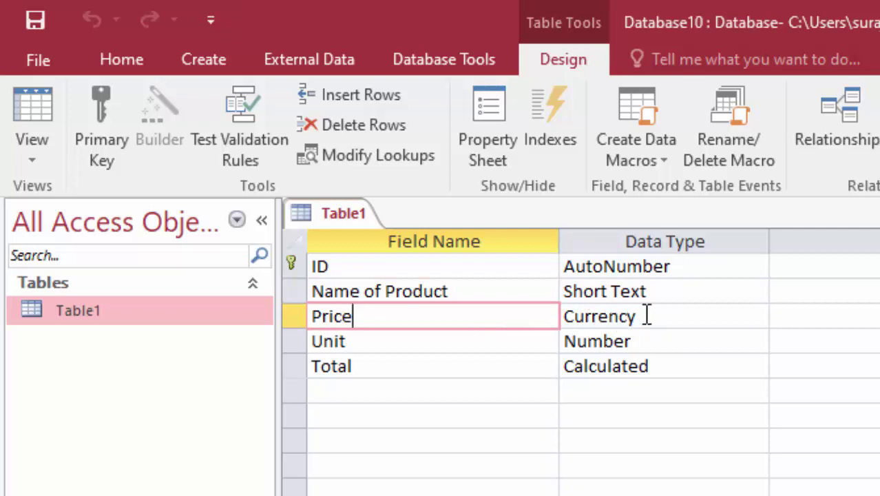
left_click(764, 322)
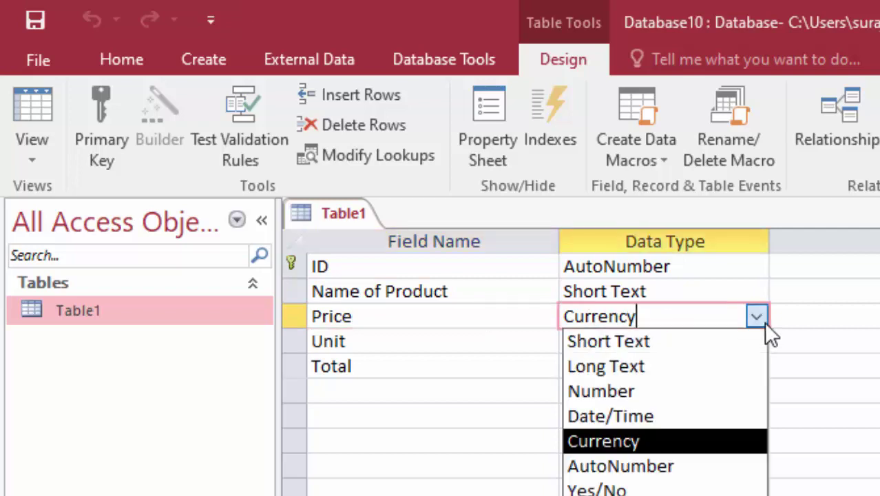
left_click(763, 321)
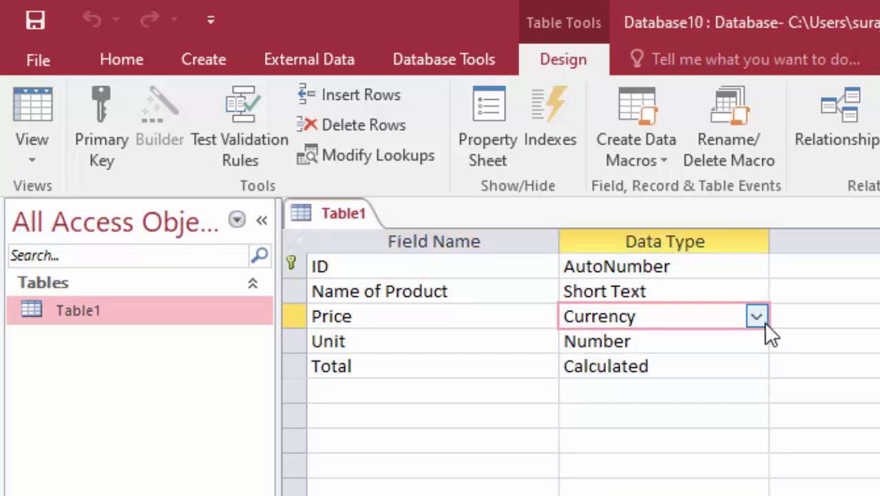
left_click(497, 350)
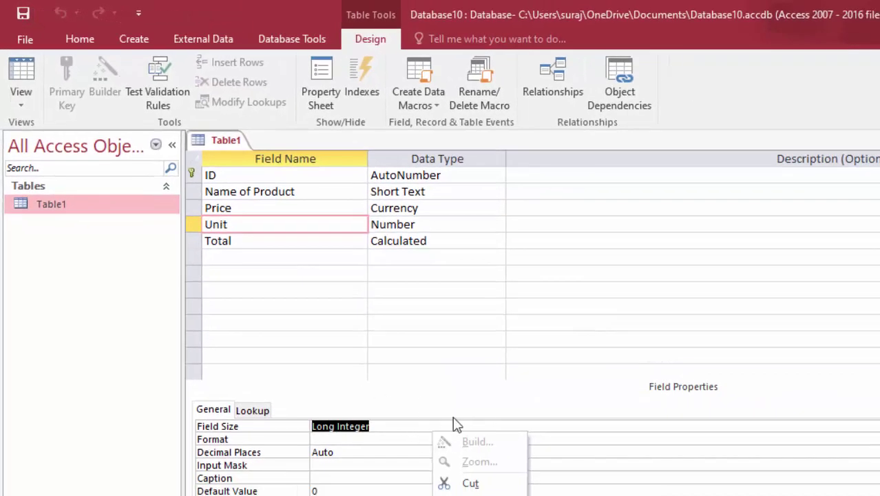
Show the Total field's [Price]*[Unit] expression in the Zoom box at font size 16
left_click(453, 227)
left_click(454, 240)
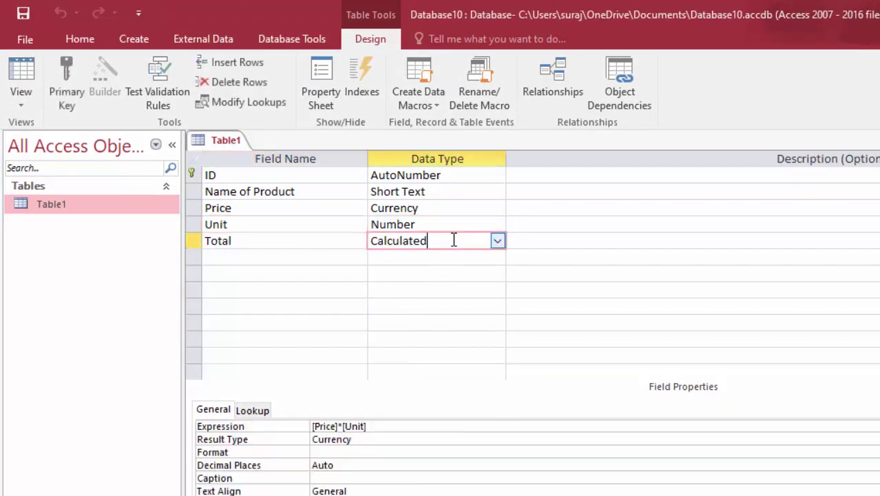
right_click(460, 427)
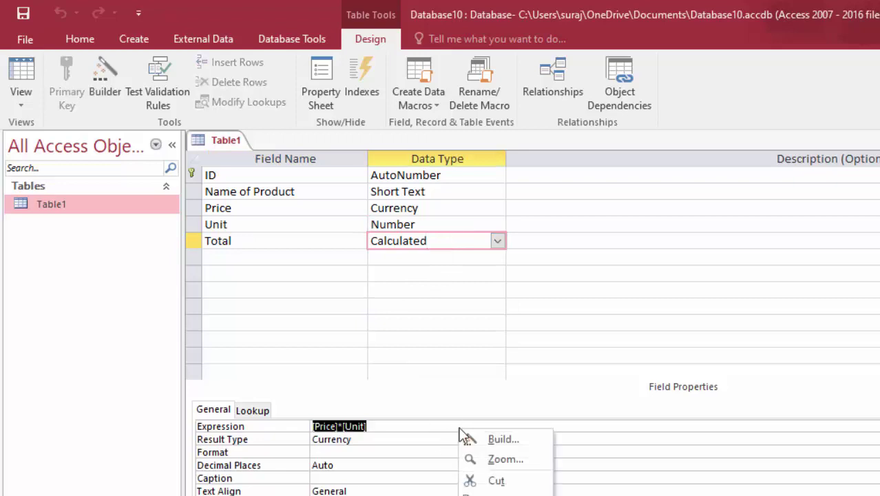
left_click(501, 459)
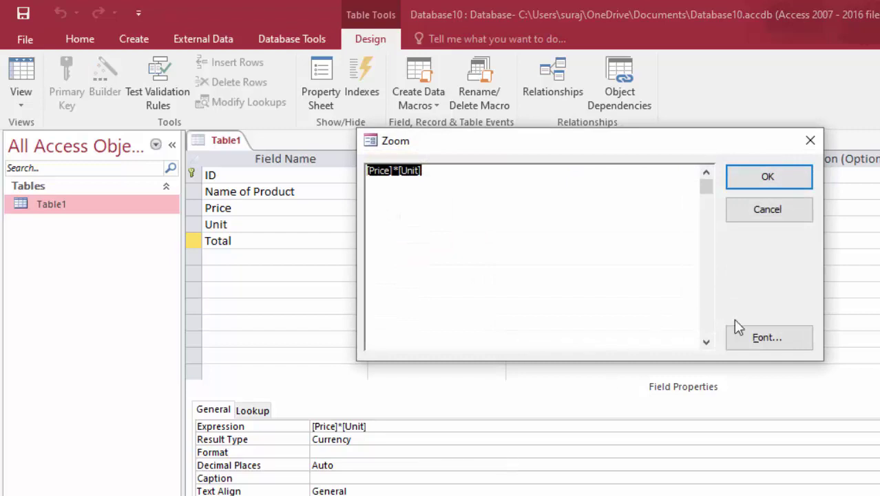
left_click(802, 344)
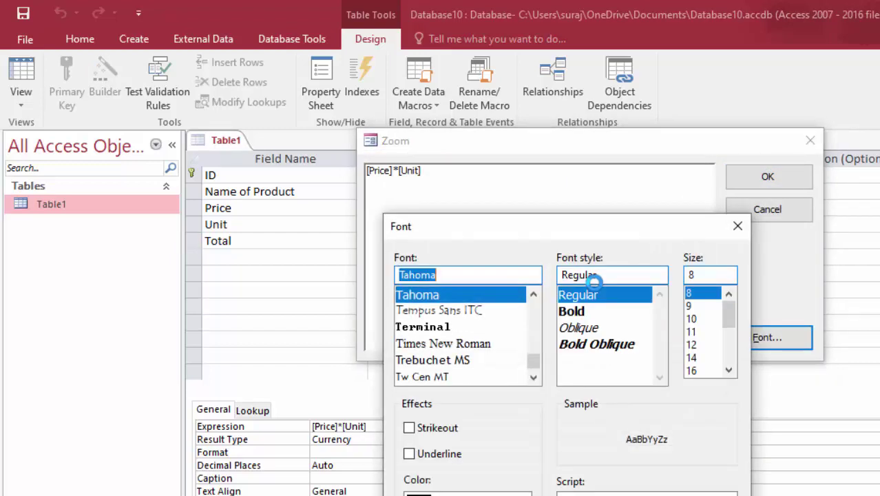
left_click(695, 371)
key("Return")
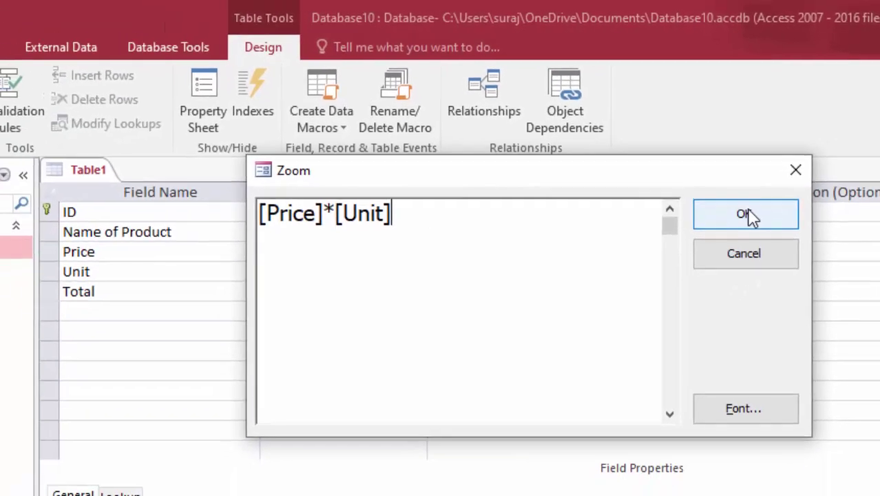
Close the Zoom box and save Table1 while switching to Datasheet view
left_click(750, 216)
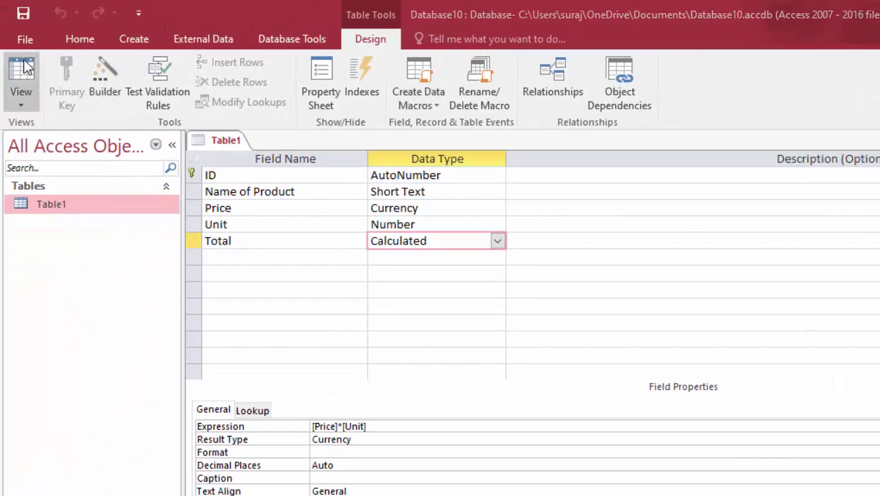
left_click(24, 63)
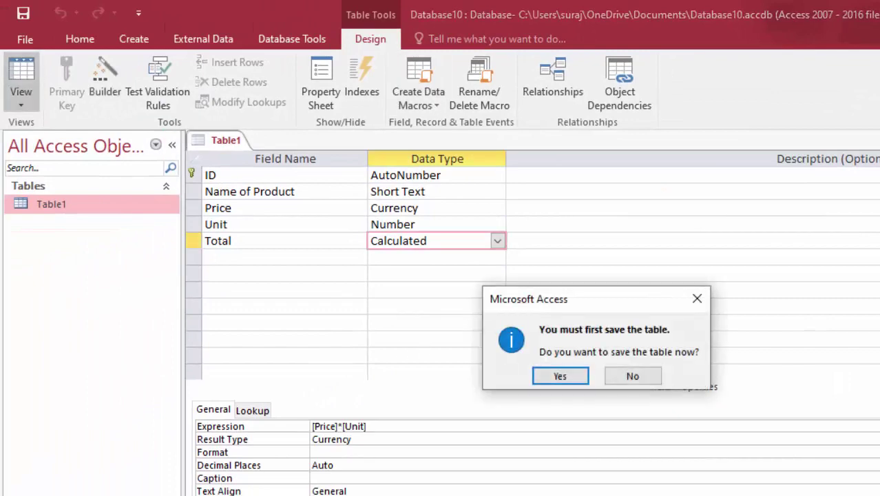
left_click(583, 378)
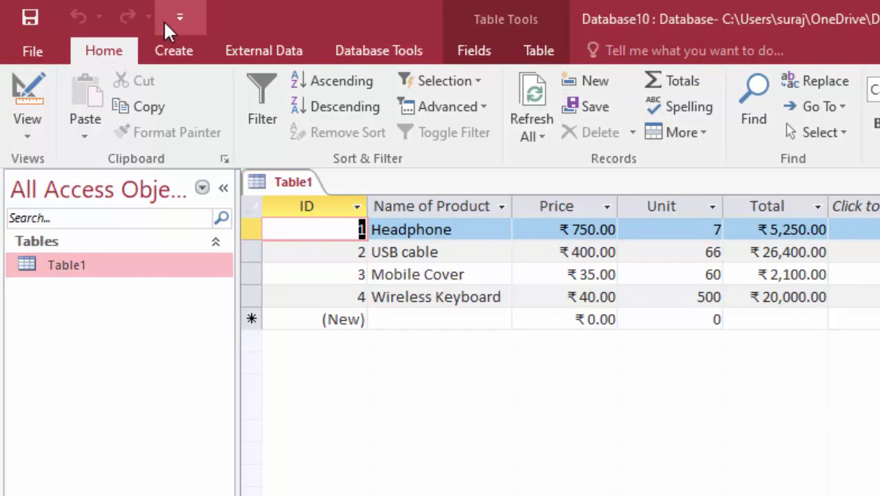
Create a new blank form and expand Table1 in the Field List
left_click(165, 50)
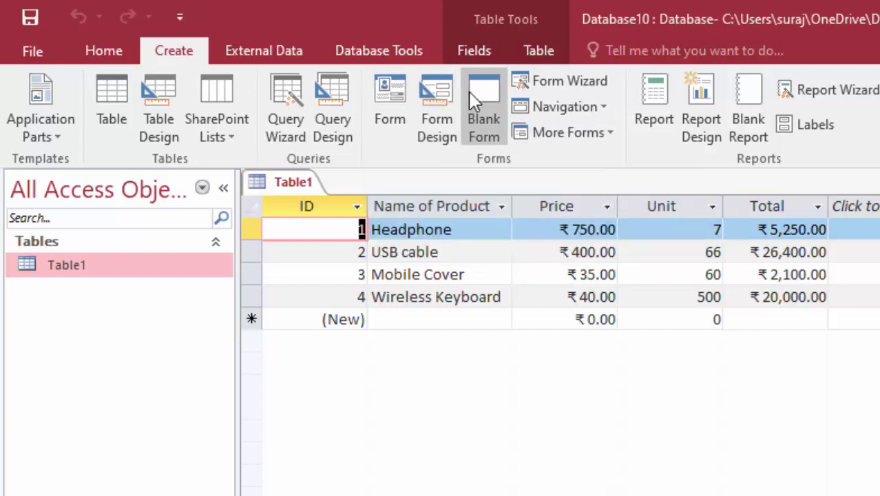
left_click(482, 103)
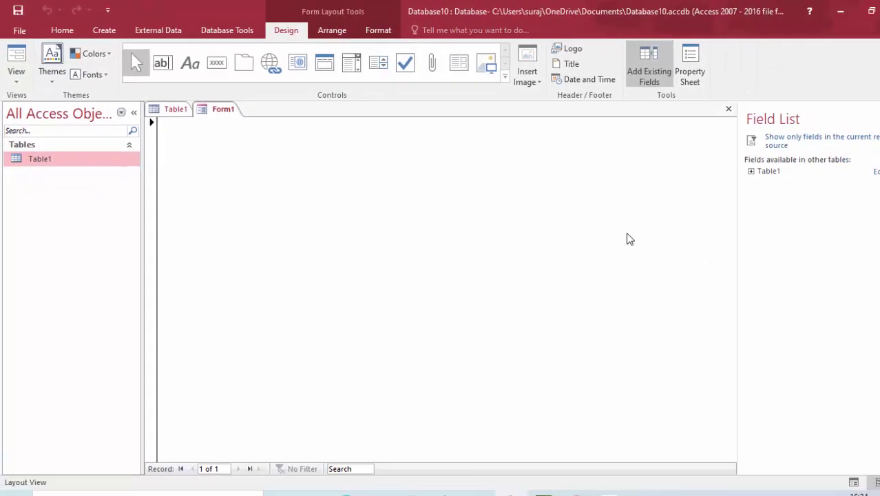
left_click(751, 172)
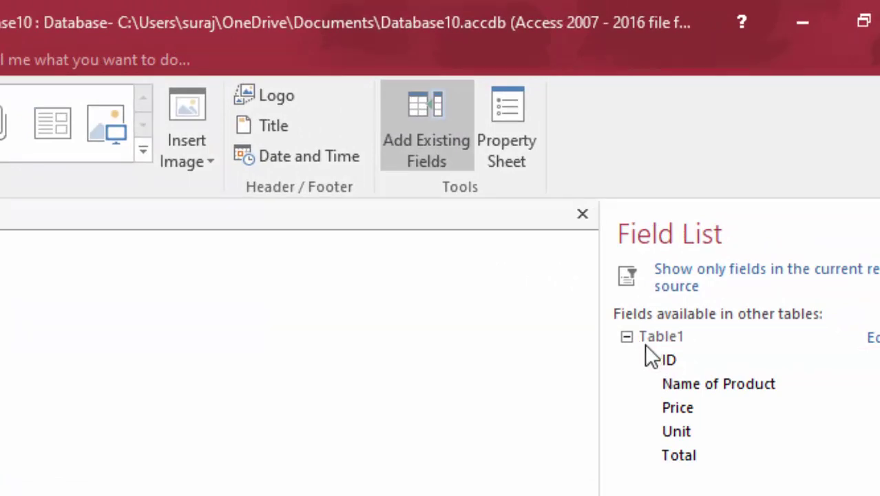
Add the Name of Product, Price, Unit and Total fields to the form
left_click(690, 391)
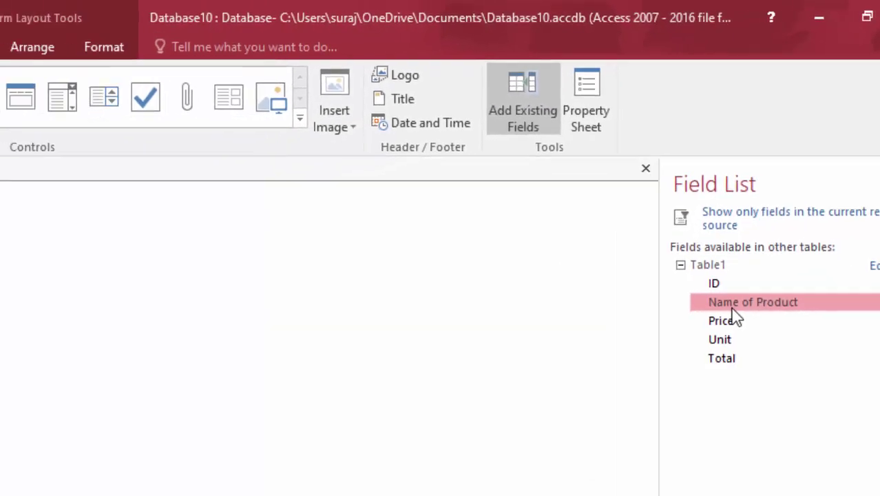
double_click(782, 196)
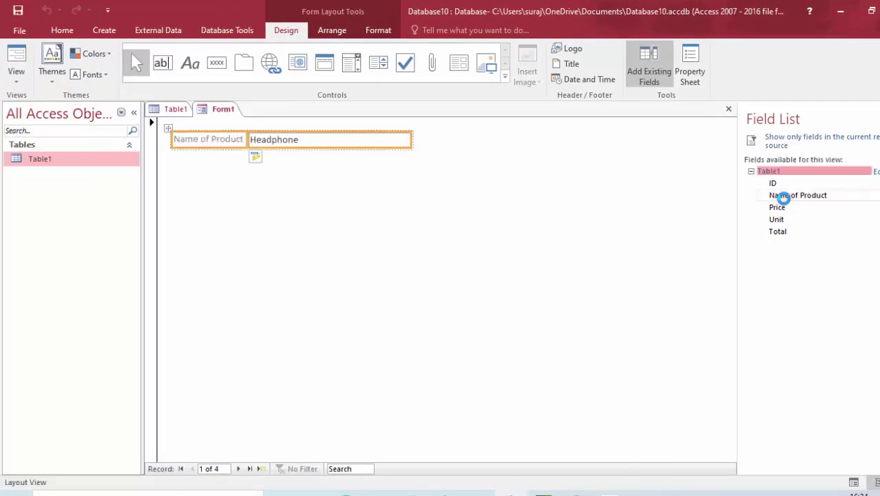
double_click(778, 207)
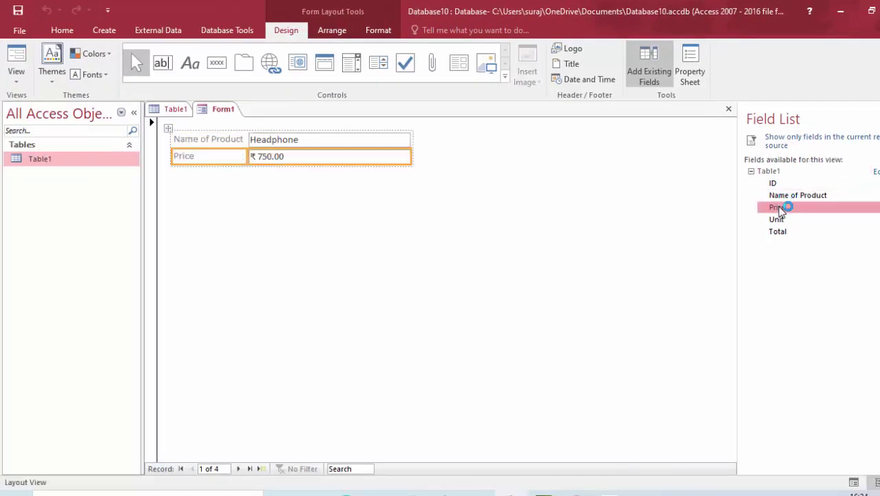
double_click(780, 219)
left_click(780, 232)
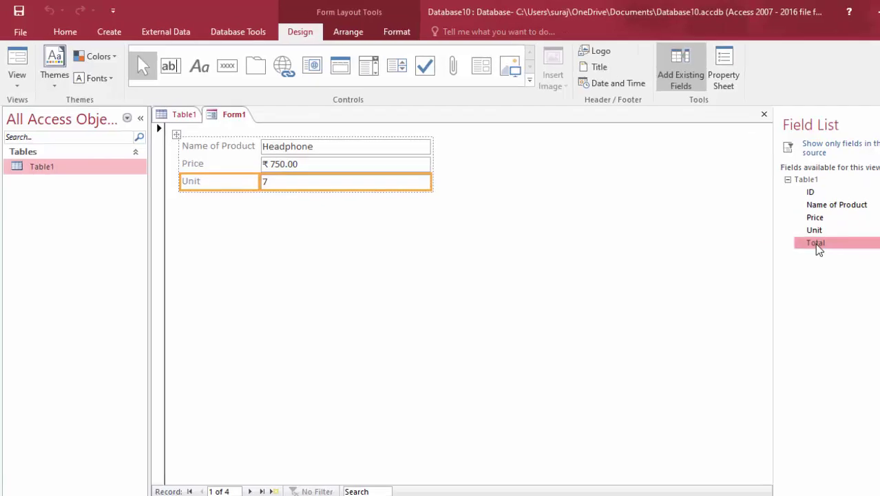
double_click(817, 243)
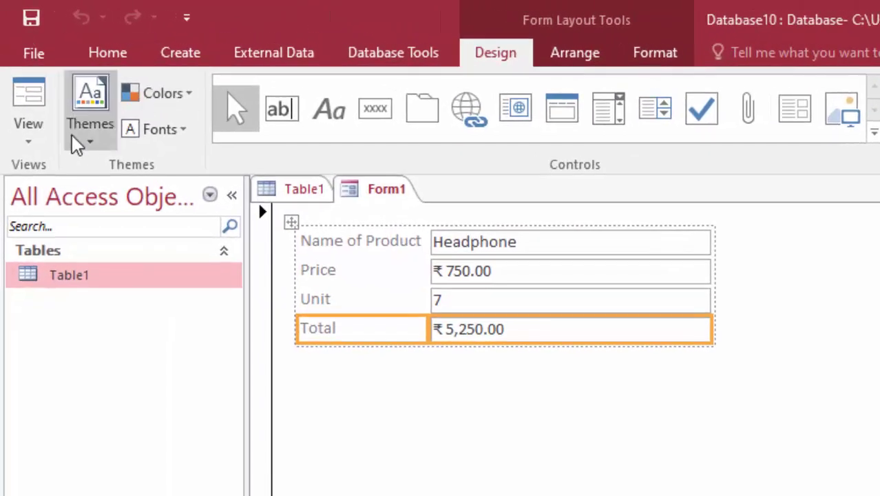
left_click(30, 113)
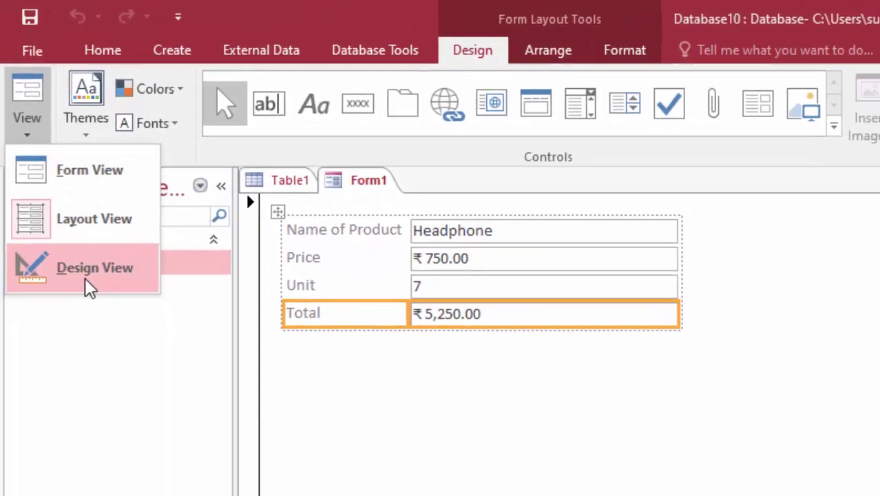
In Design view, widen the form, deepen the Detail section and narrow the four value boxes
left_click(84, 278)
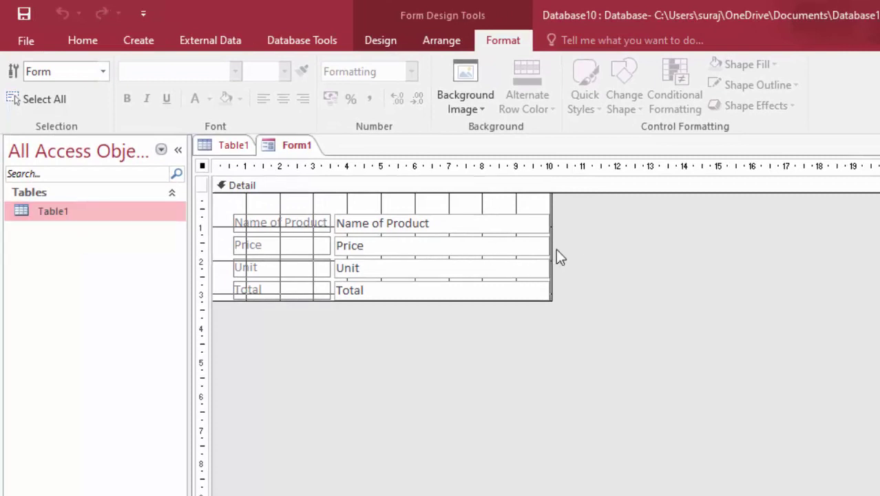
left_click_drag(550, 204, 618, 270)
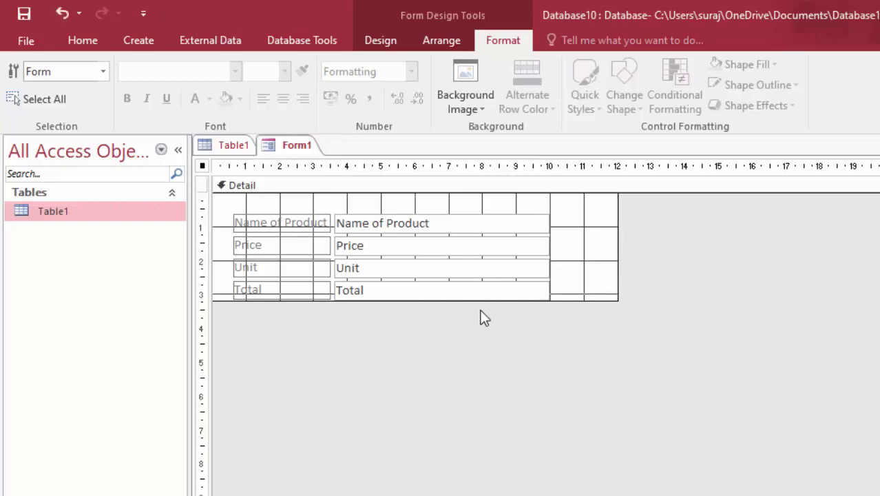
left_click_drag(483, 299, 506, 399)
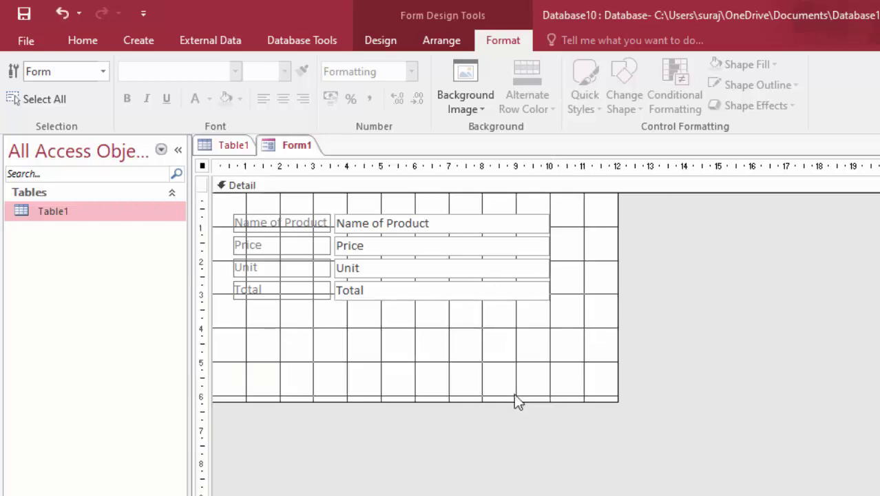
left_click(537, 232)
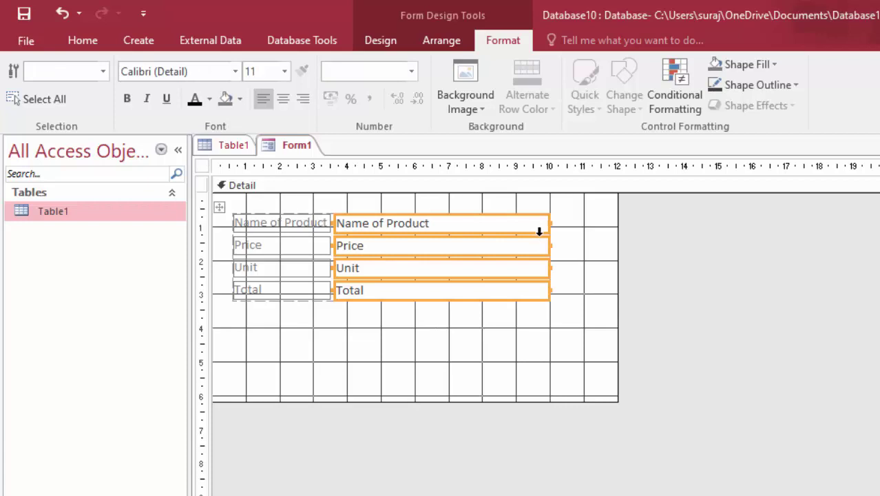
mouse_move(548, 222)
left_mouse_down()
mouse_move(475, 242)
mouse_move(490, 242)
left_mouse_up()
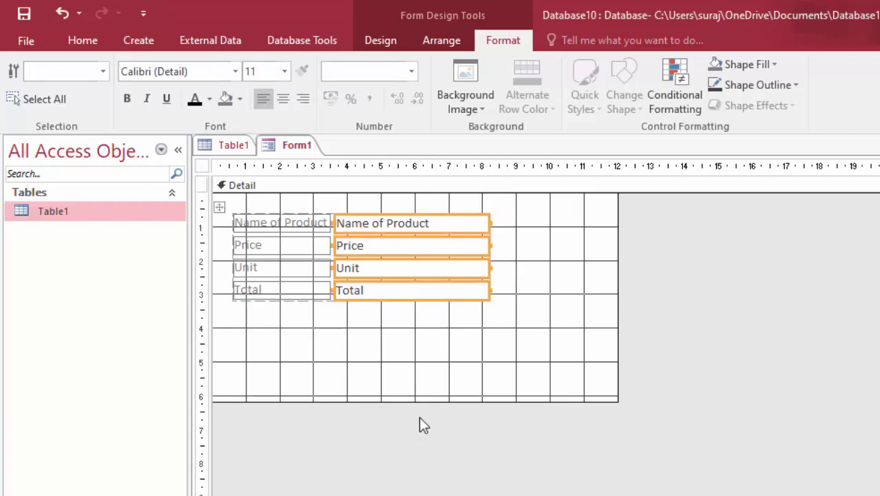
left_click_drag(429, 400, 429, 454)
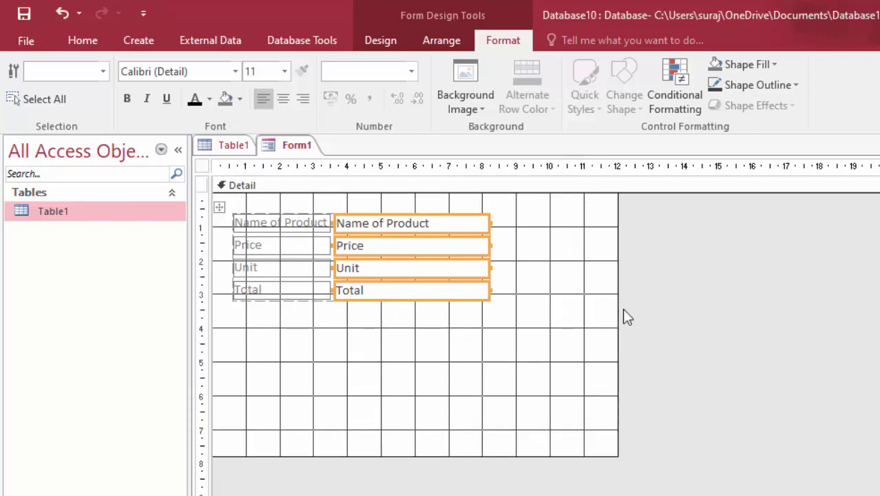
left_click_drag(618, 310, 800, 402)
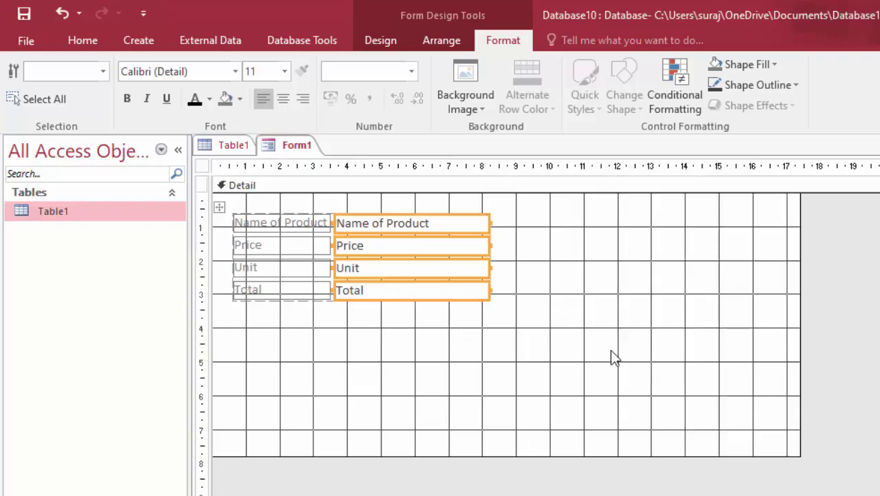
left_click(561, 289)
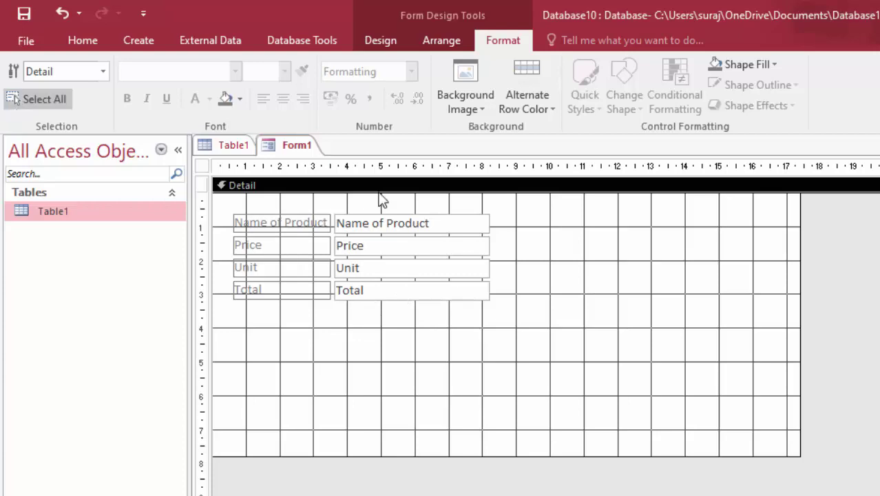
Preview the Headphone record in Form View and highlight its ₹ 5,250.00 Total
left_click(97, 38)
left_click(20, 75)
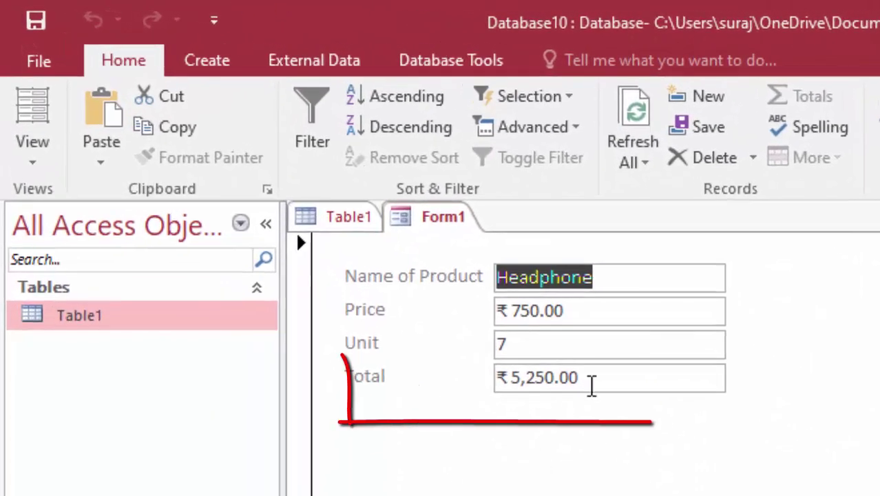
left_click_drag(592, 384, 486, 383)
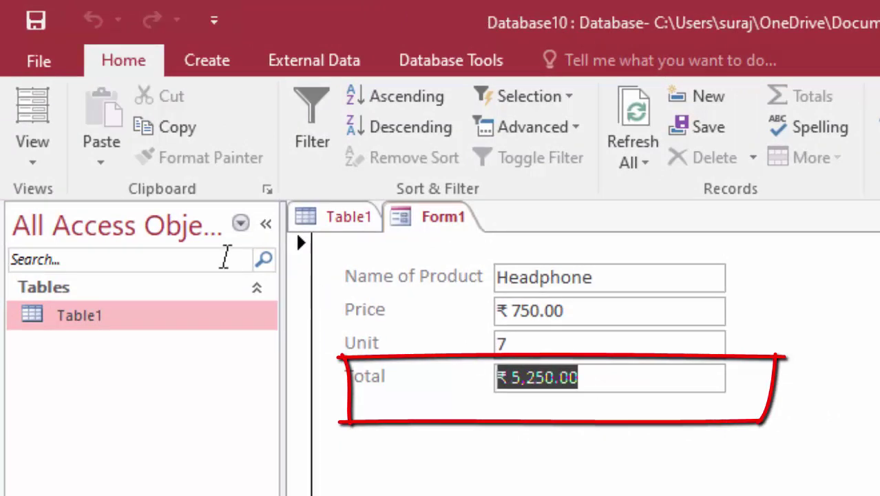
left_click(17, 158)
Move Price, Unit and Total into a second column beside Name of Product, then save
left_click(81, 329)
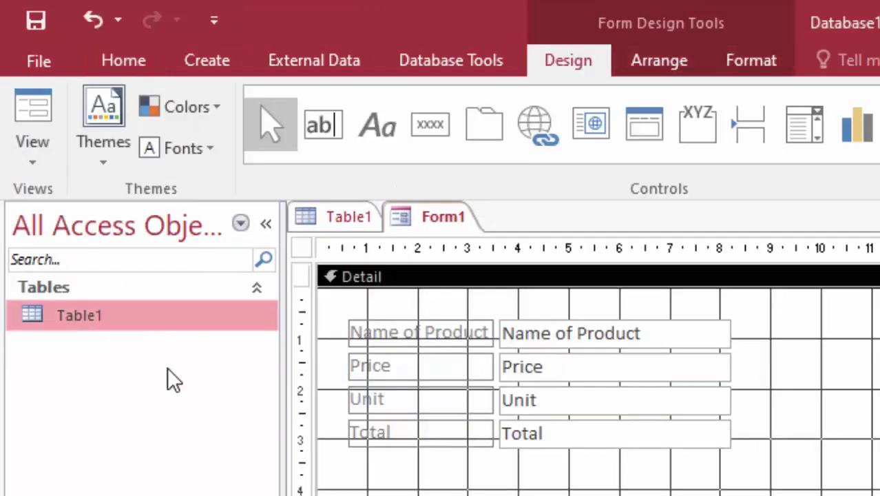
left_click(630, 377)
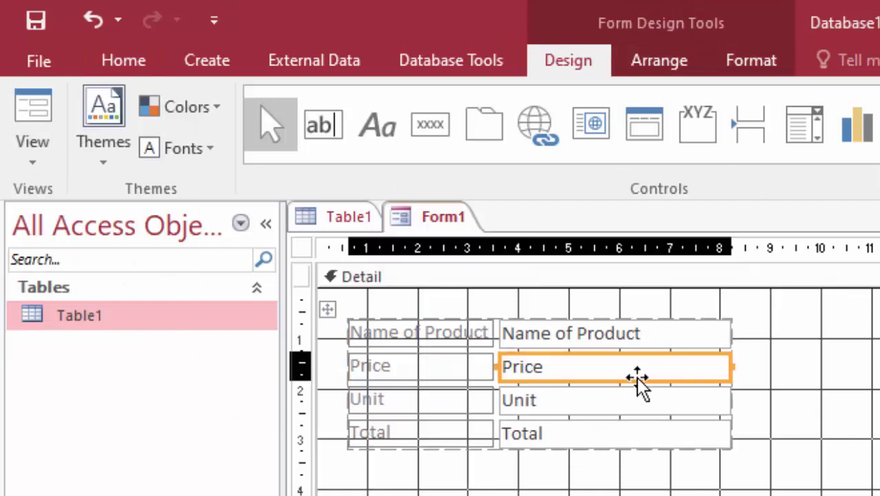
left_click(765, 380)
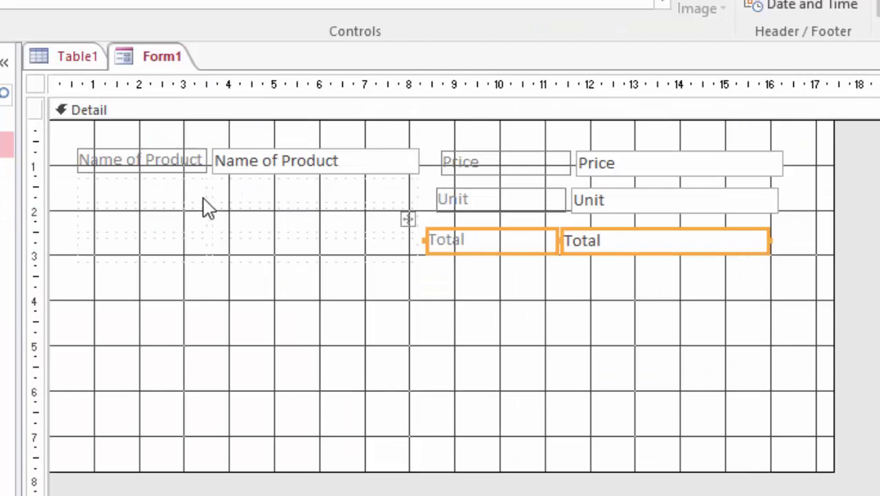
left_click(292, 166)
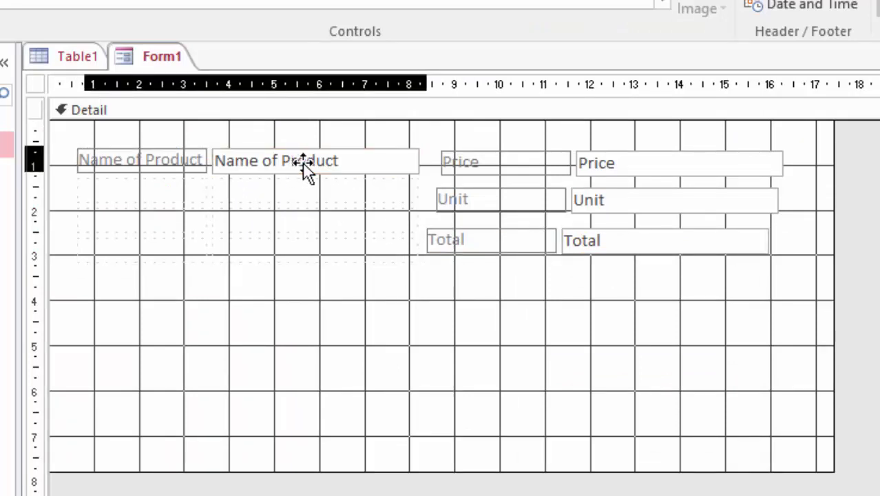
left_click(305, 163)
left_click(400, 334)
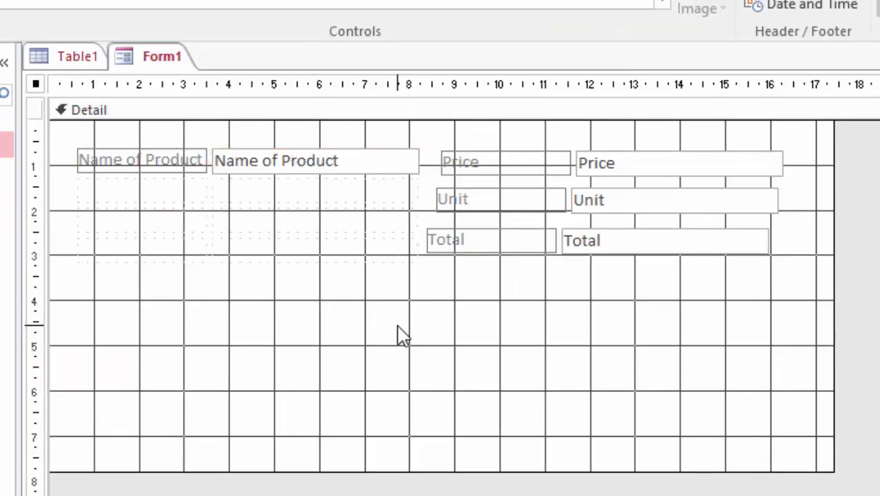
left_click(456, 249)
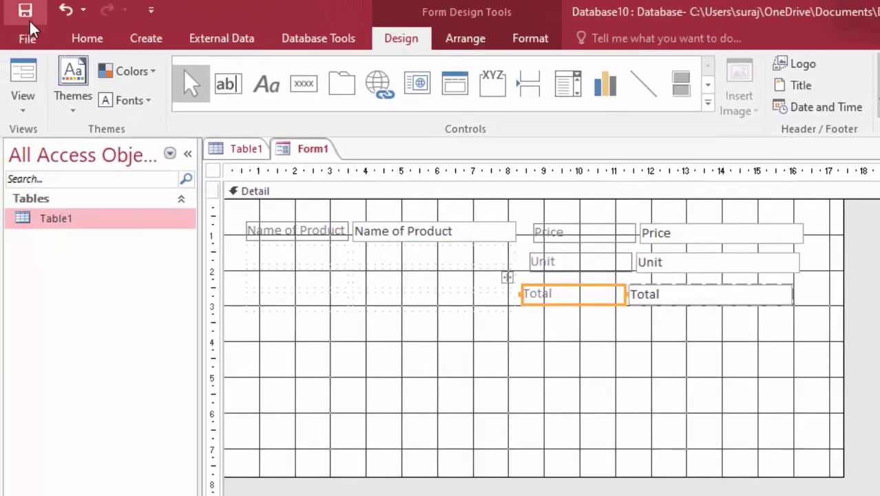
left_click(25, 11)
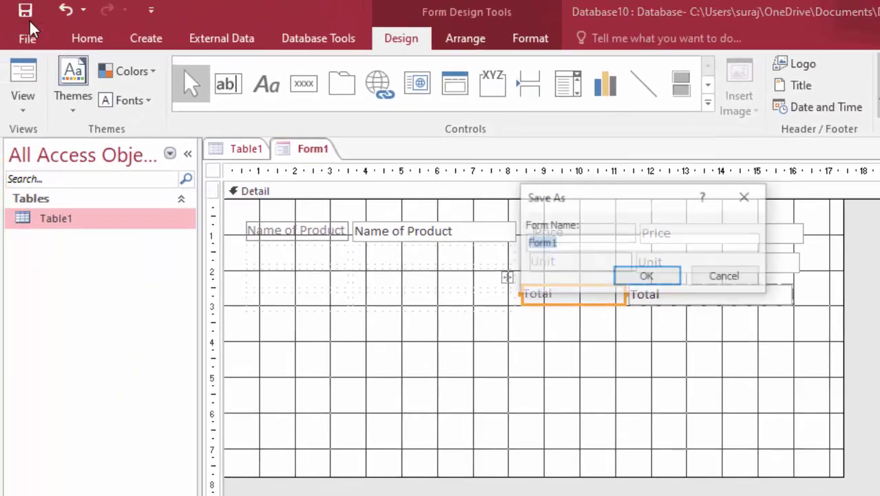
Confirm the name Form1, reopen it from the navigation pane, and return to Design view
left_click(628, 280)
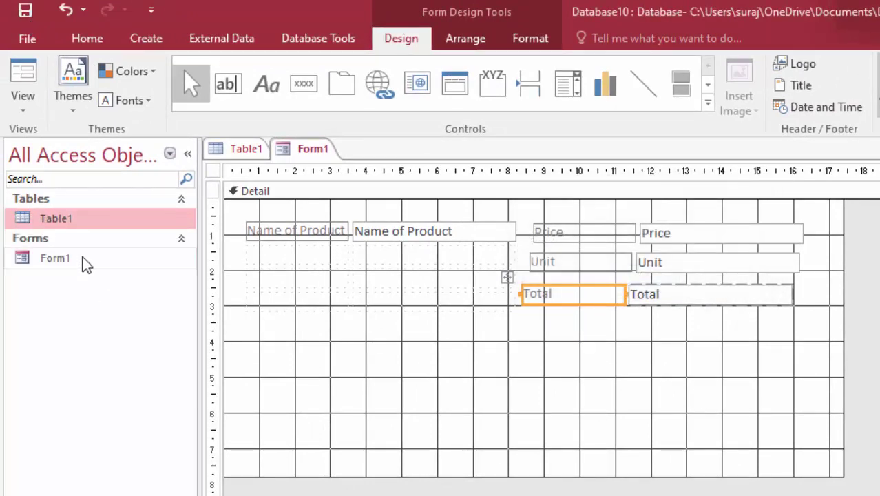
double_click(83, 261)
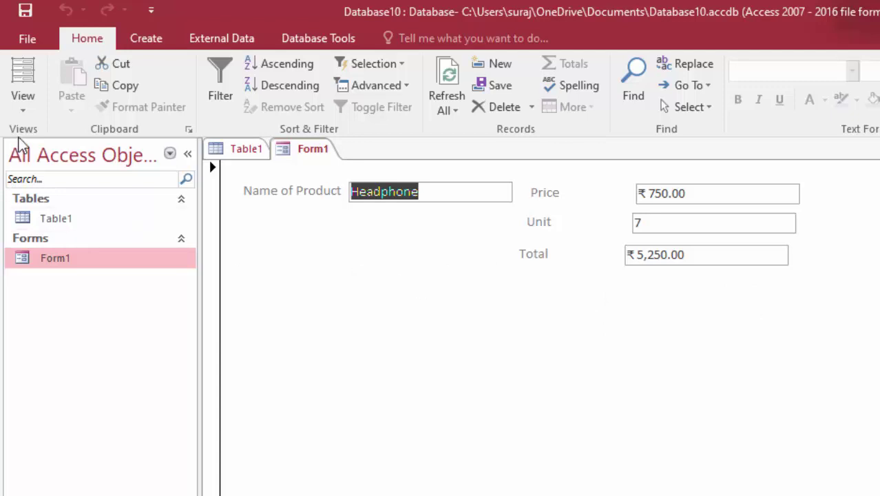
left_click(19, 106)
left_click(61, 222)
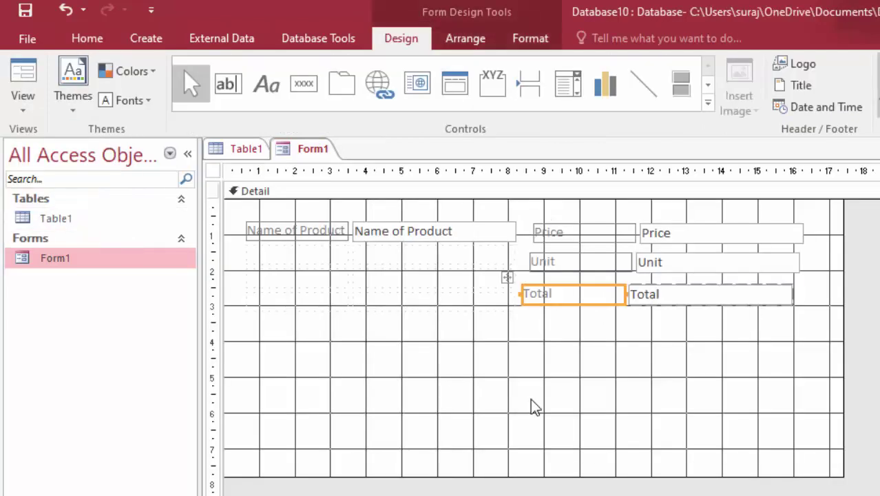
left_click(846, 334)
Widen the form and shift the Total label and box further right
left_click_drag(844, 337, 874, 337)
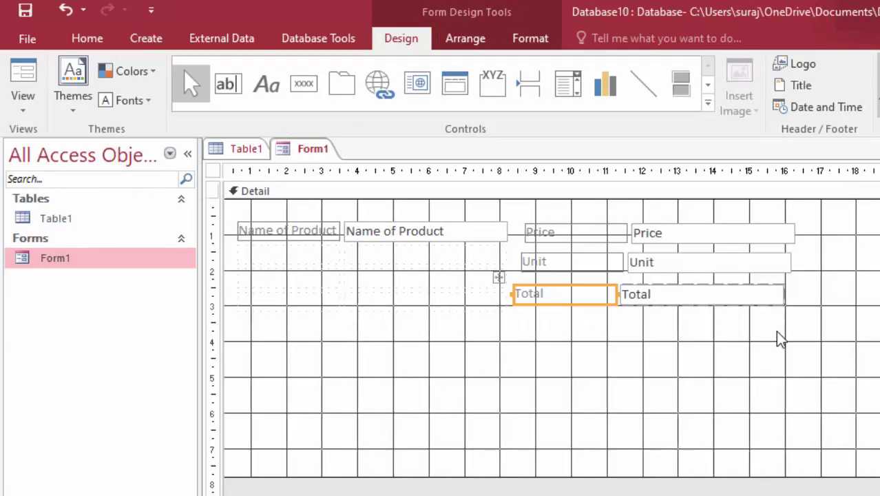
left_click(757, 302)
left_click_drag(758, 306, 811, 300)
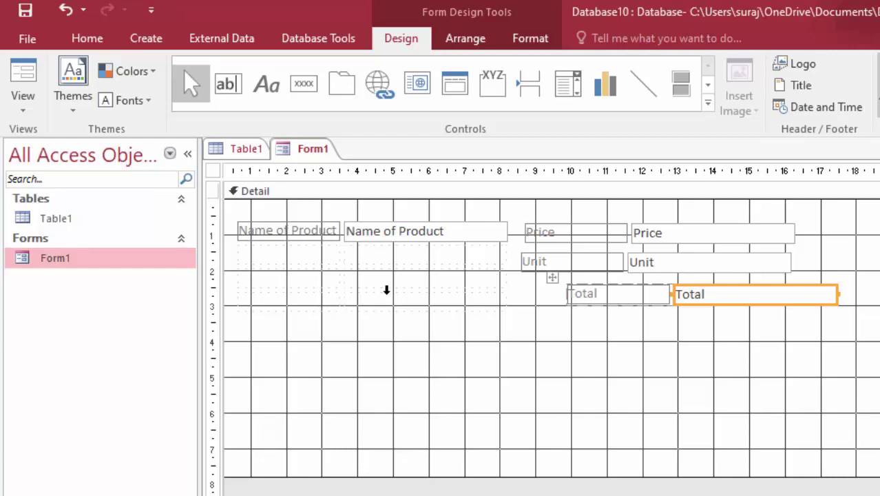
Draw a new unbound text box, Text30, one row below Name of Product
left_click(225, 86)
left_click_drag(357, 266, 507, 299)
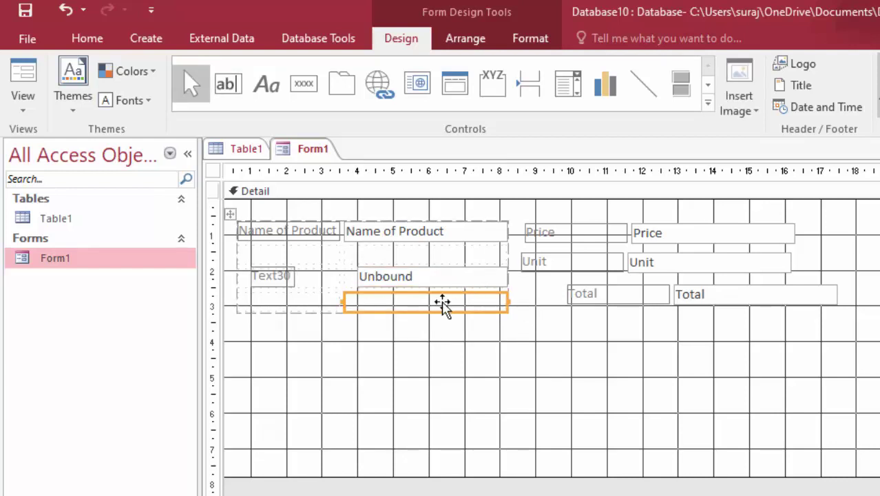
left_click(455, 385)
mouse_move(481, 289)
left_mouse_down()
mouse_move(430, 302)
mouse_move(446, 299)
left_mouse_up()
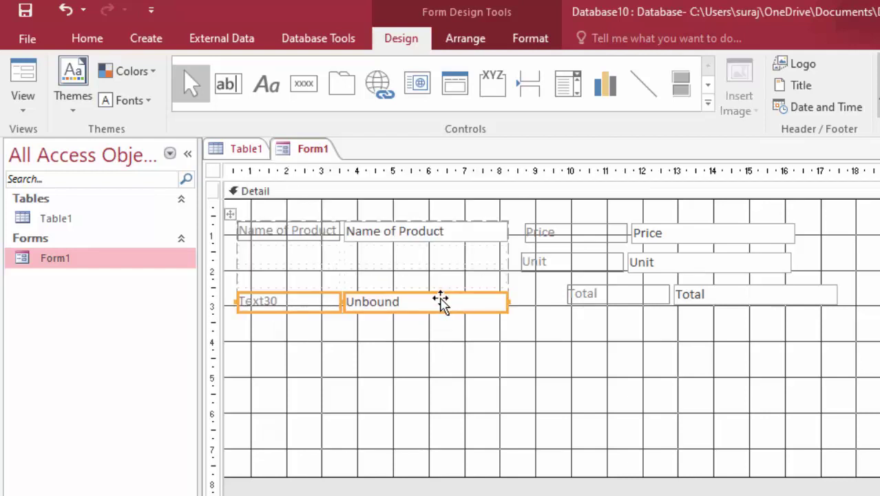
left_click(402, 361)
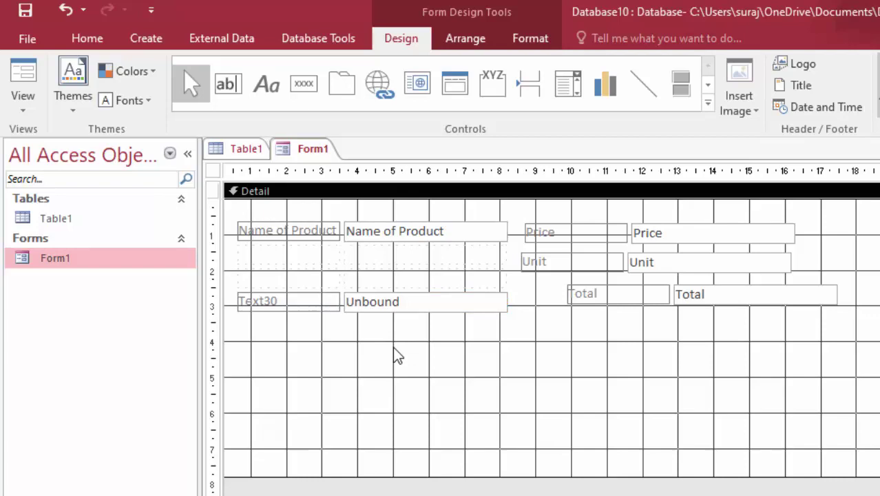
left_click(407, 308)
Enter =ConvertCurrencyToEnglish( as the Text30 box's expression
left_click(407, 305)
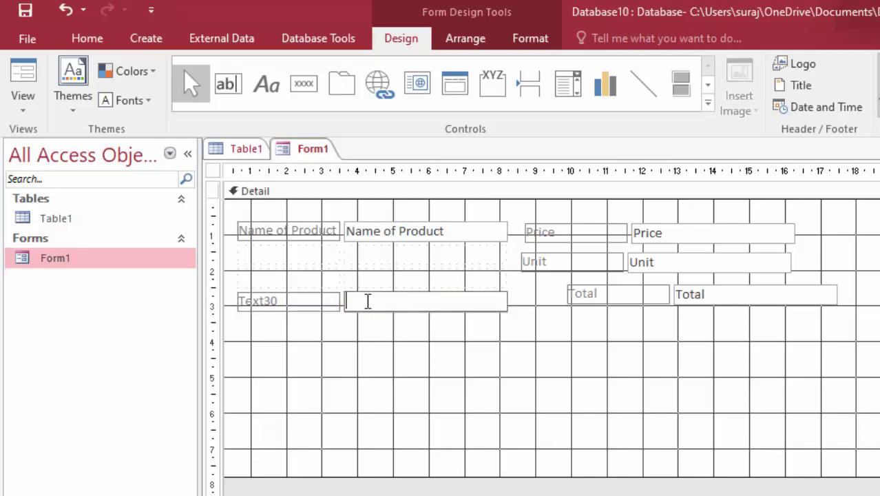
type("=Co")
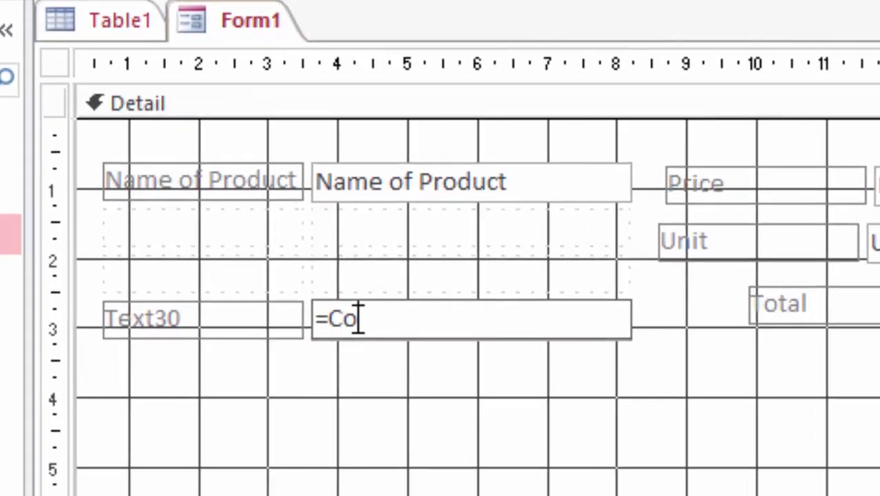
type("nvert")
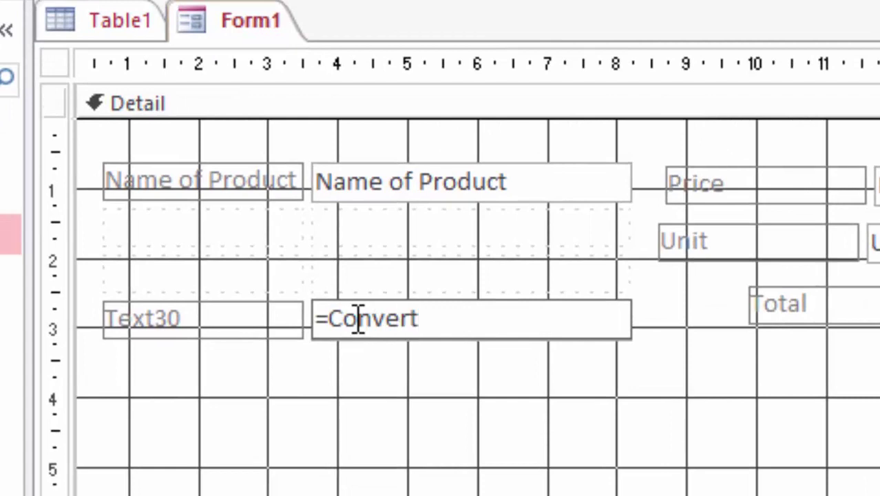
type("Curr")
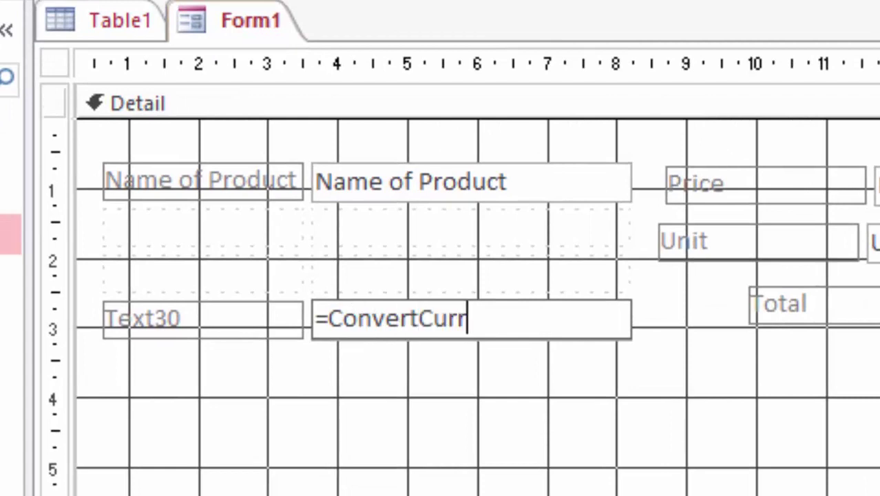
type("ency")
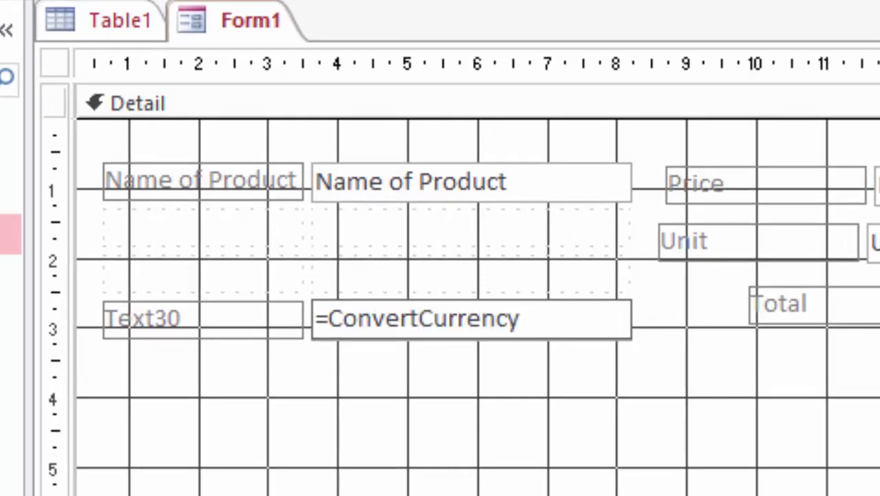
type("To")
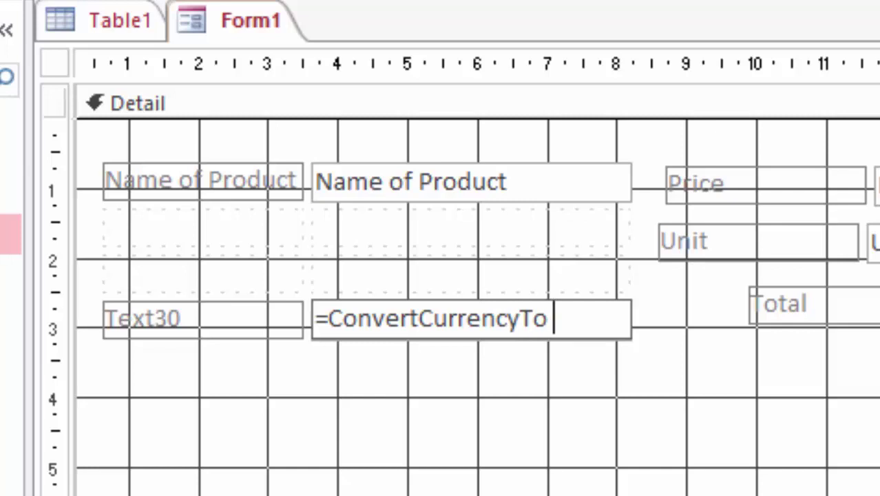
type("E")
type("nglish")
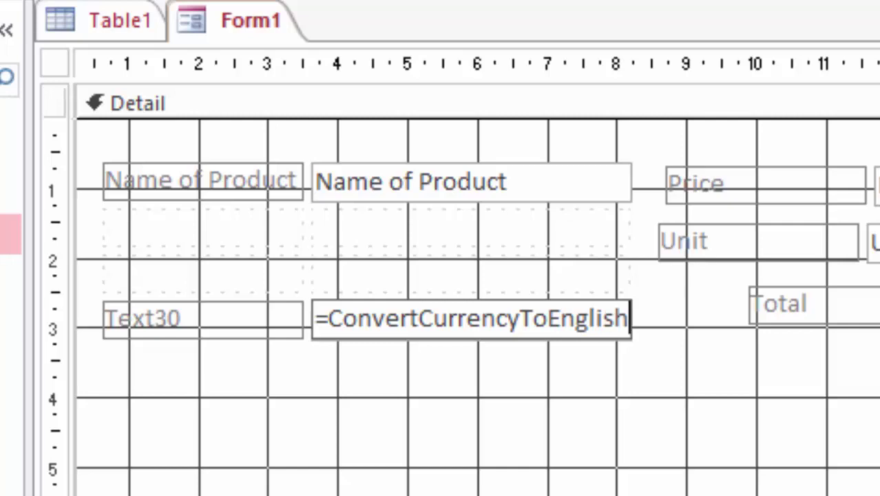
type("(")
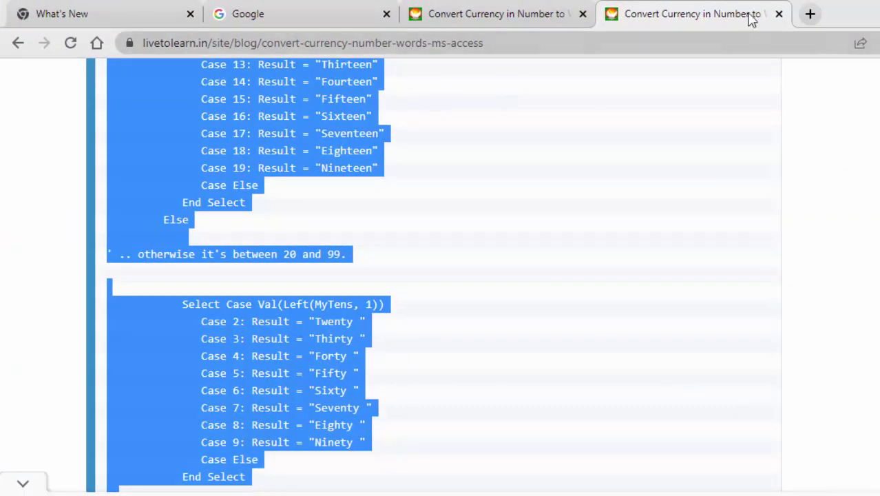
Google 'convert currency in number to word in ms access' and open the Live to Learn article
left_click(809, 14)
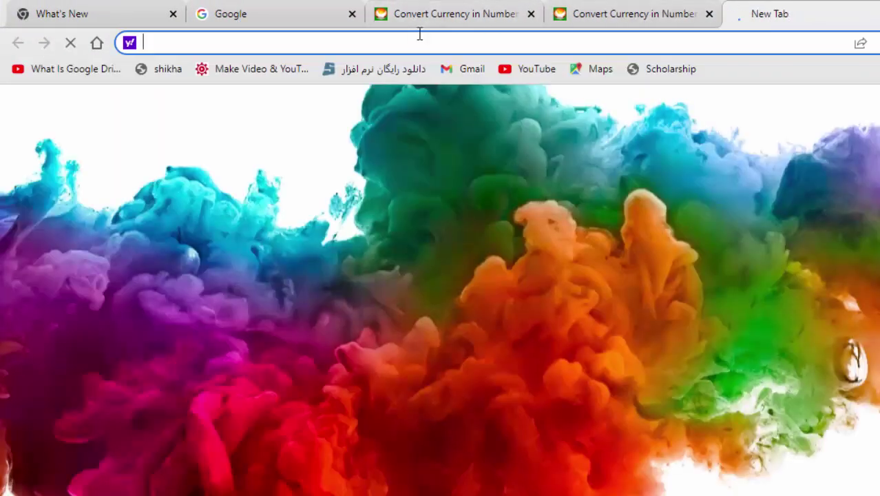
left_click(467, 322)
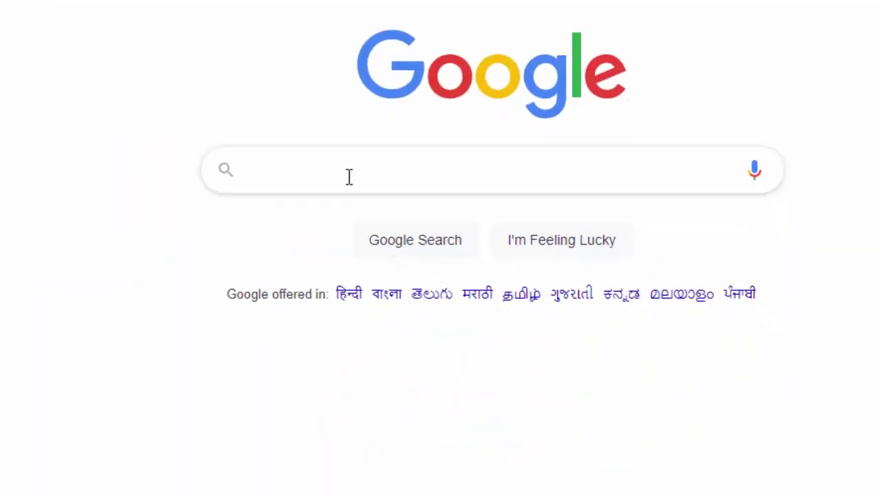
left_click(293, 140)
type("c")
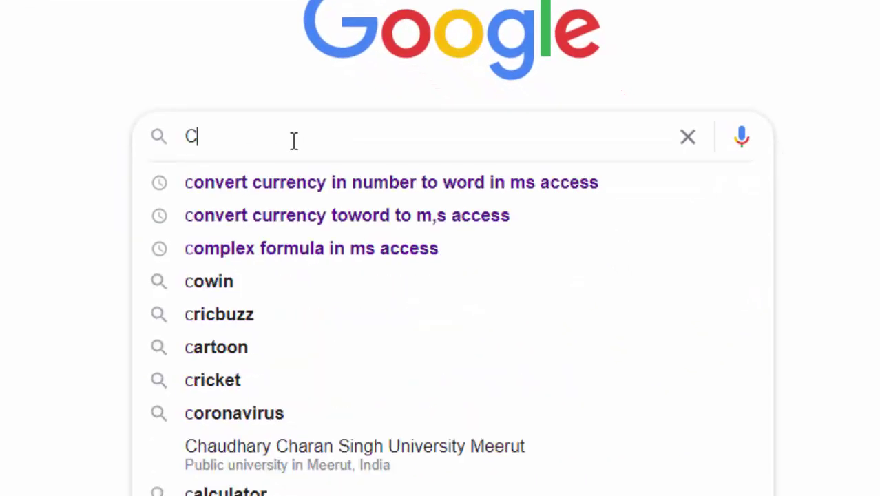
type("overt")
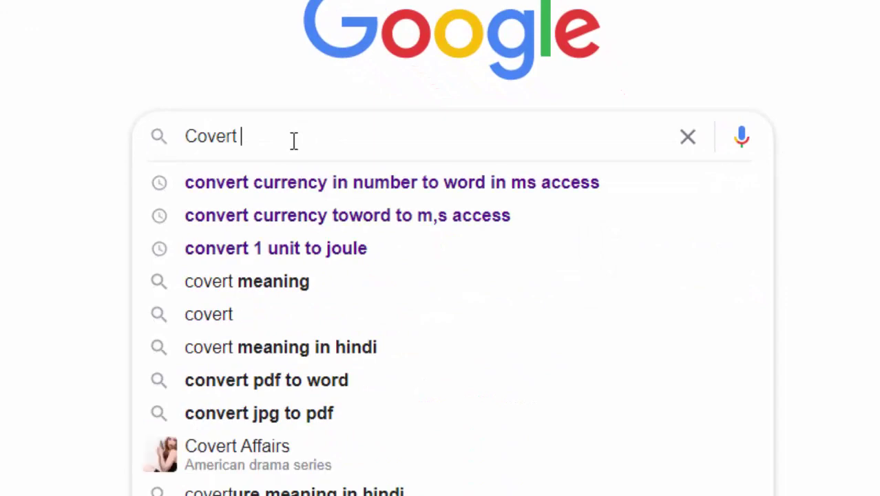
mouse_move(392, 183)
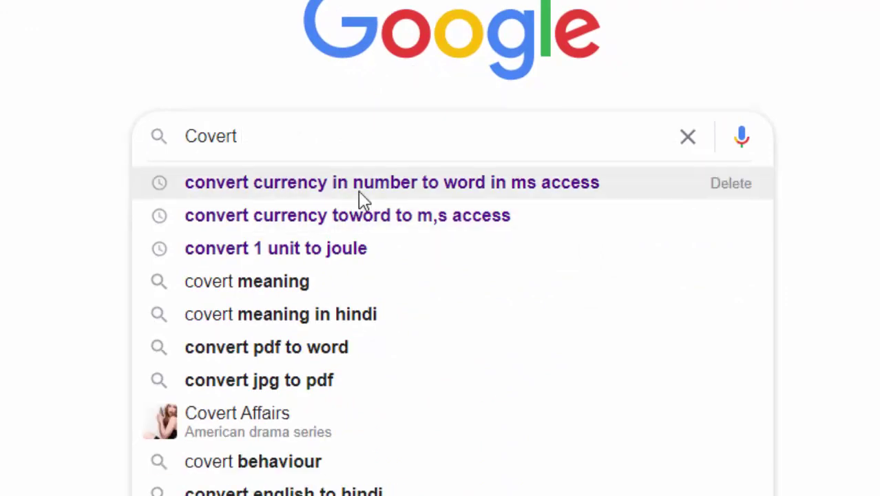
left_click(471, 200)
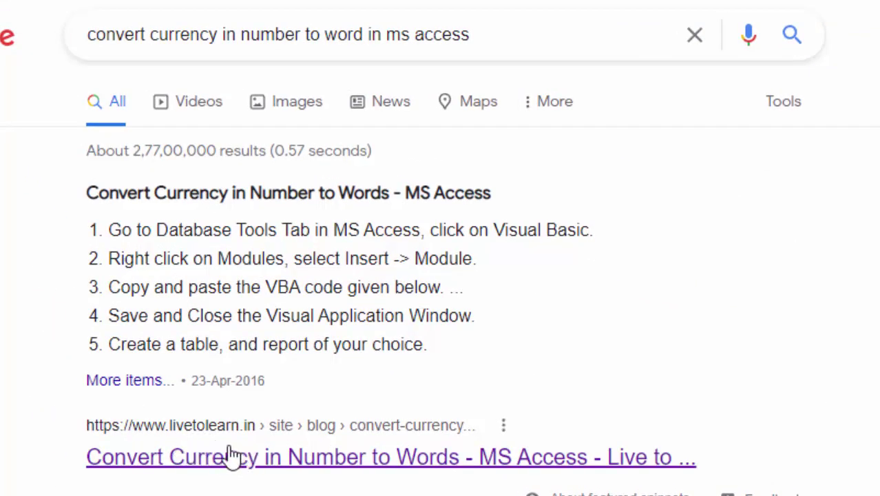
scroll(251, 472, "down", 3)
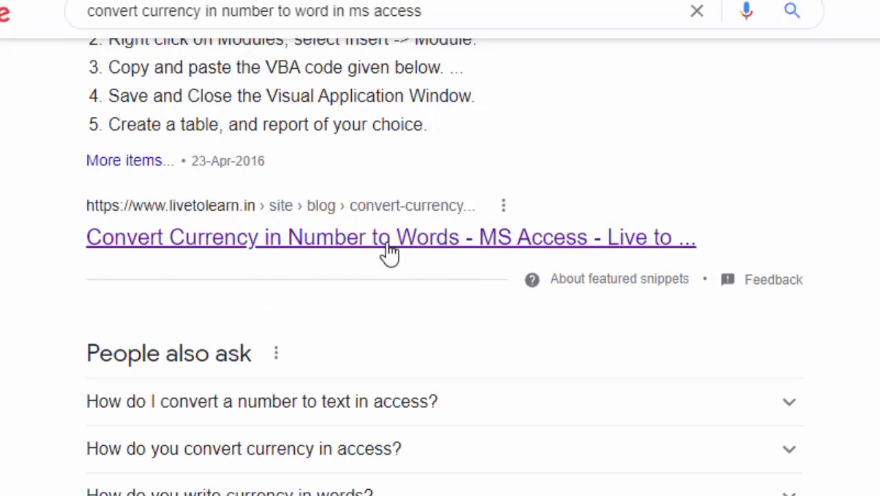
left_click(267, 254)
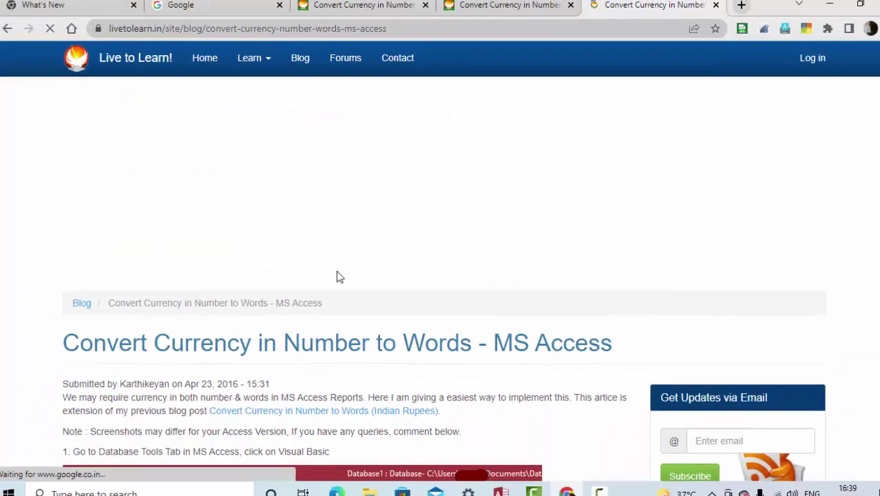
Copy the ConvertCurrencyToEnglish VBA code from the article and switch back to Access
scroll(338, 261, "down", 3)
scroll(339, 261, "down", 5)
scroll(339, 262, "down", 5)
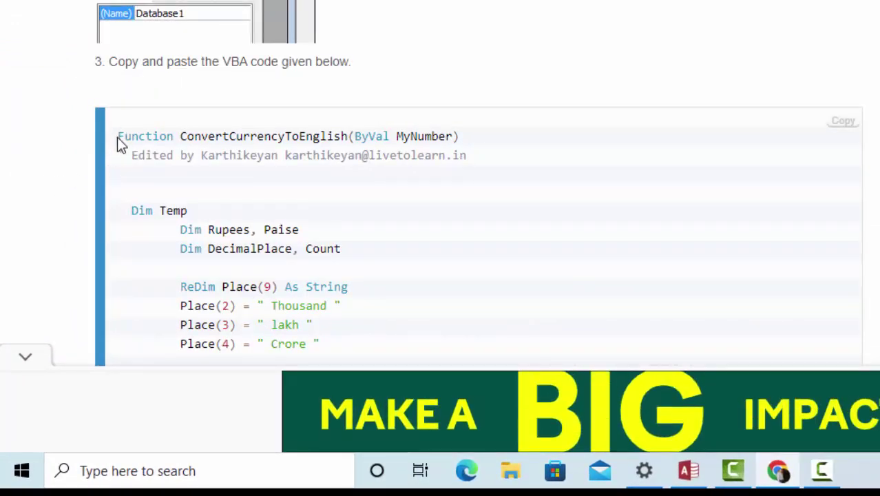
mouse_move(117, 137)
left_mouse_down()
mouse_move(336, 340)
mouse_move(370, 473)
mouse_move(384, 485)
mouse_move(393, 247)
left_mouse_up()
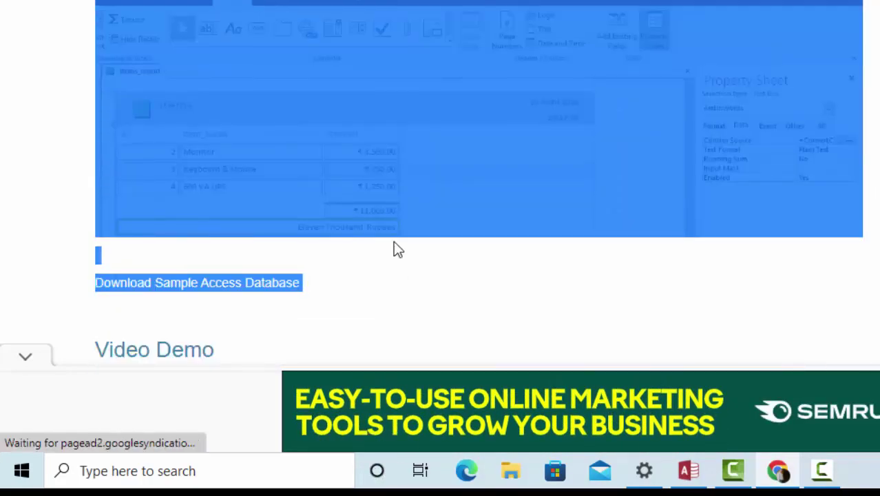
left_click(397, 81)
scroll(344, 207, "up", 10)
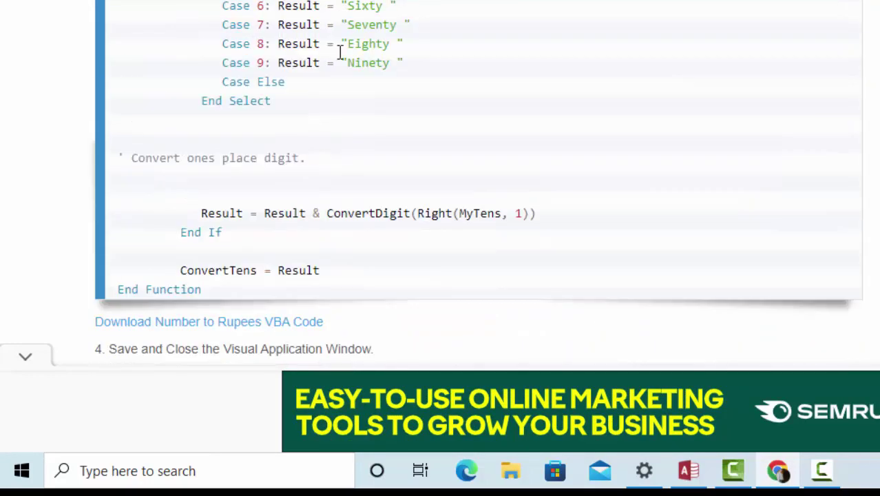
mouse_move(343, 53)
left_mouse_down()
mouse_move(345, 217)
mouse_move(327, 286)
left_mouse_up()
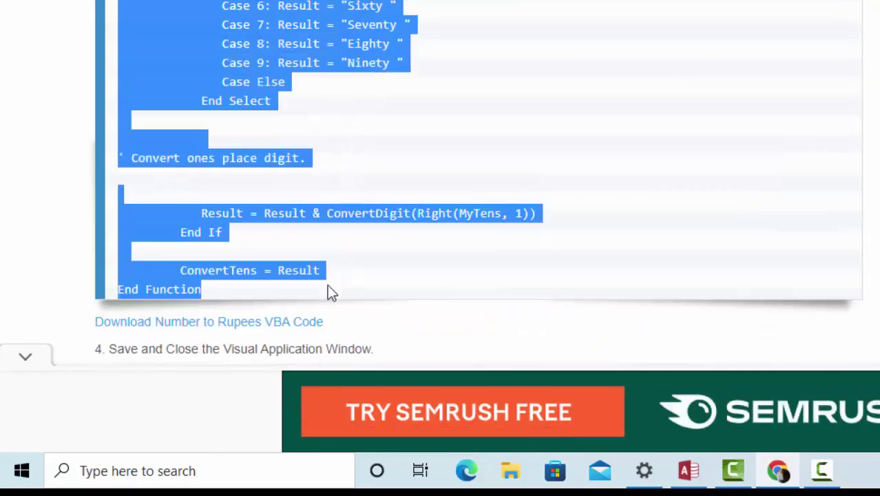
right_click(302, 213)
left_click(334, 225)
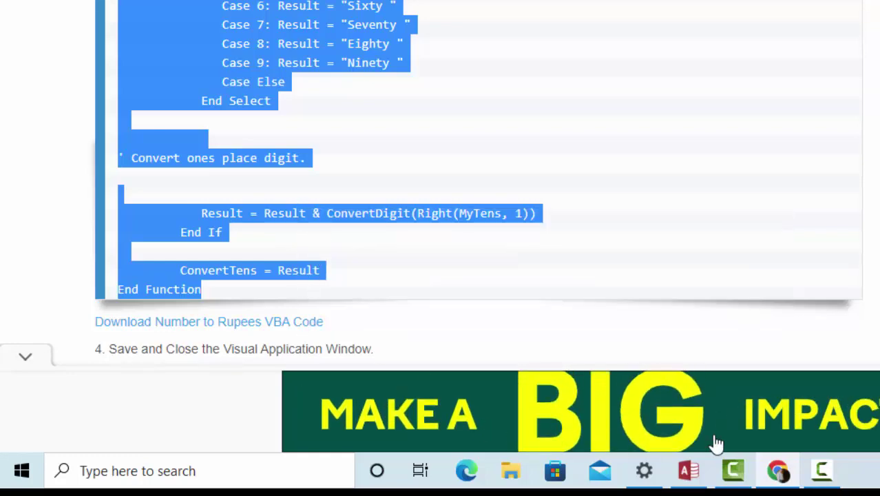
left_click(709, 471)
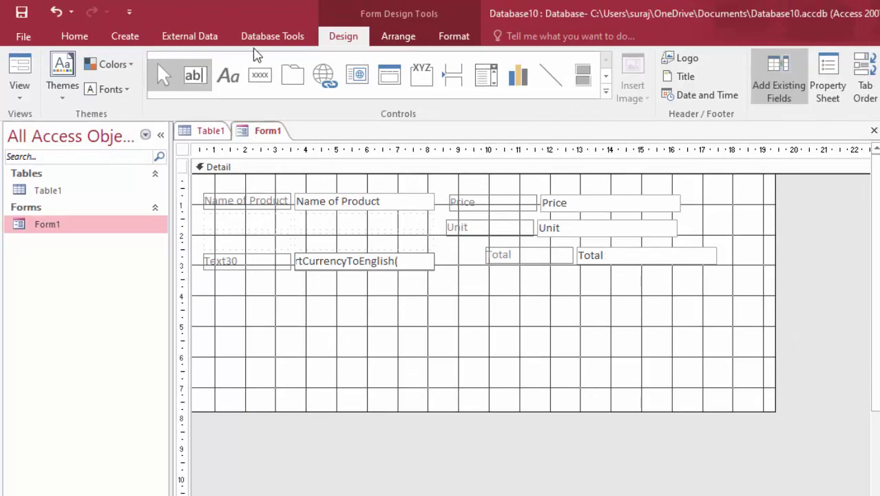
In the VBA editor, insert a new module and paste the currency-to-words conversion code
left_click(308, 36)
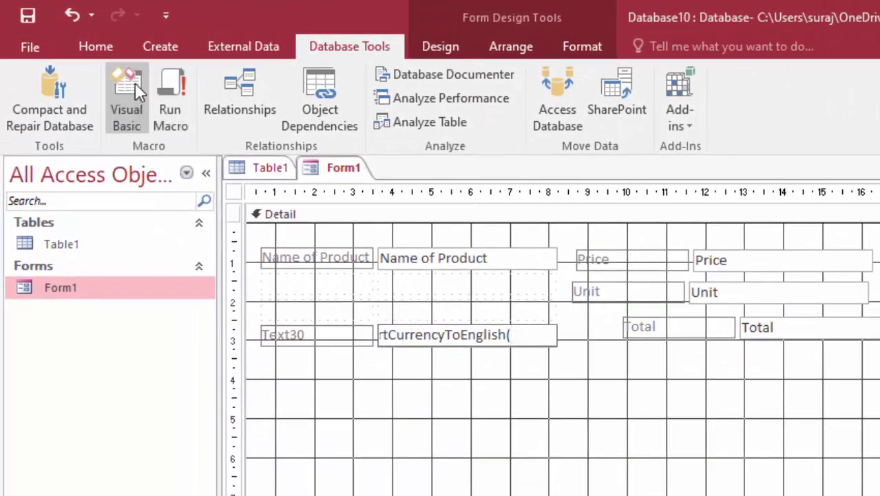
left_click(129, 83)
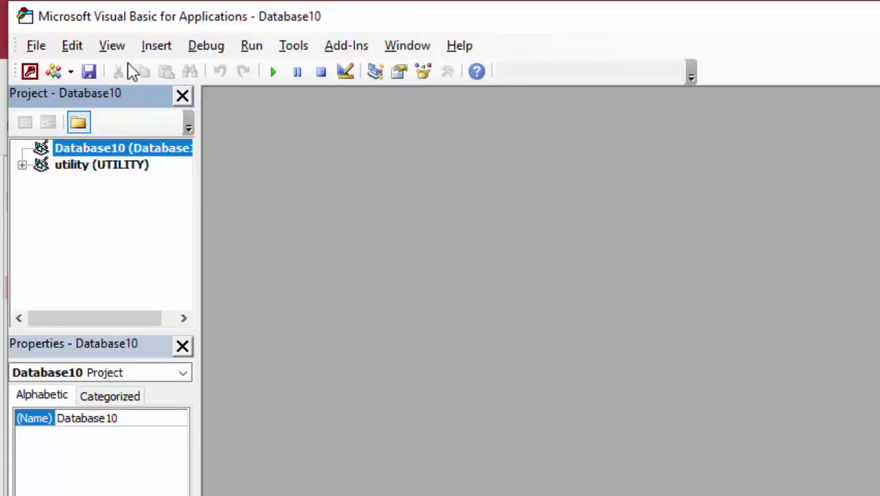
left_click(175, 47)
left_click(173, 92)
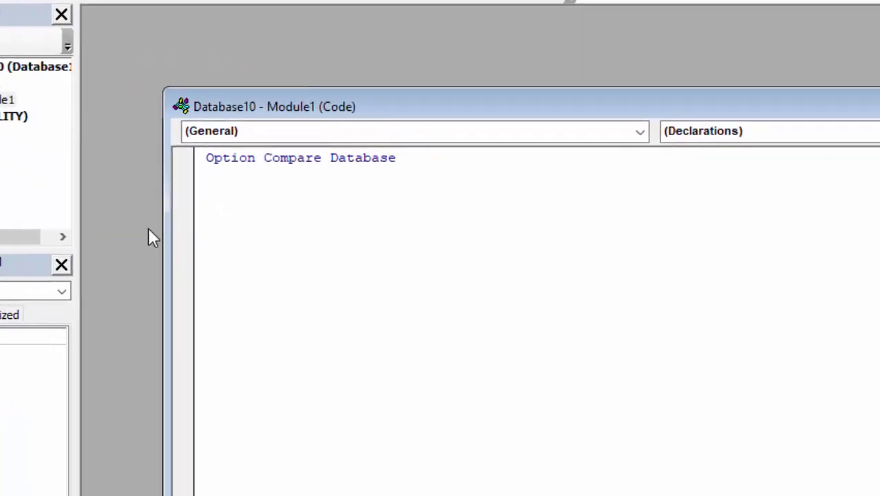
key("ctrl+v")
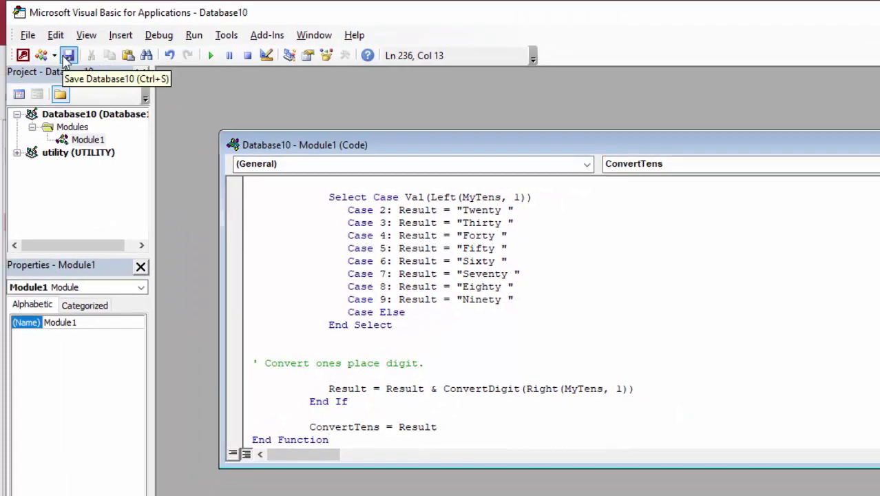
Save Form1 and Module1, dismiss the invalid-syntax error, and scroll to the module's top
left_click(68, 56)
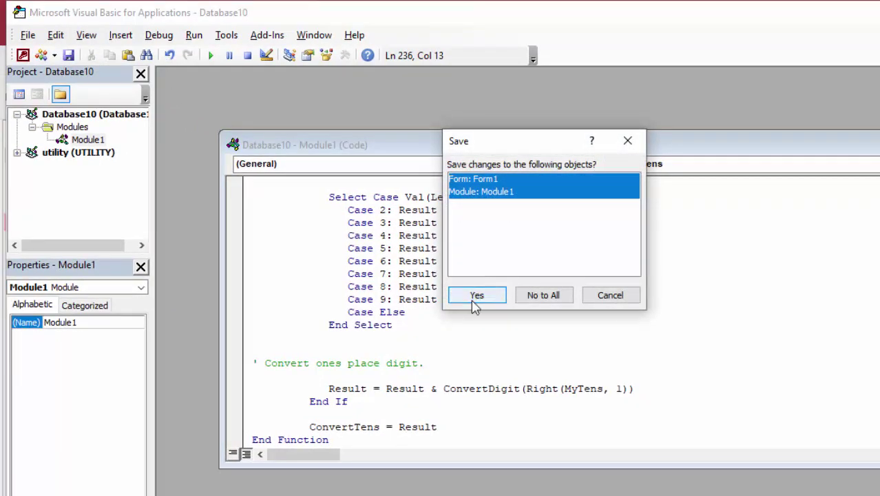
left_click(475, 296)
left_click(542, 350)
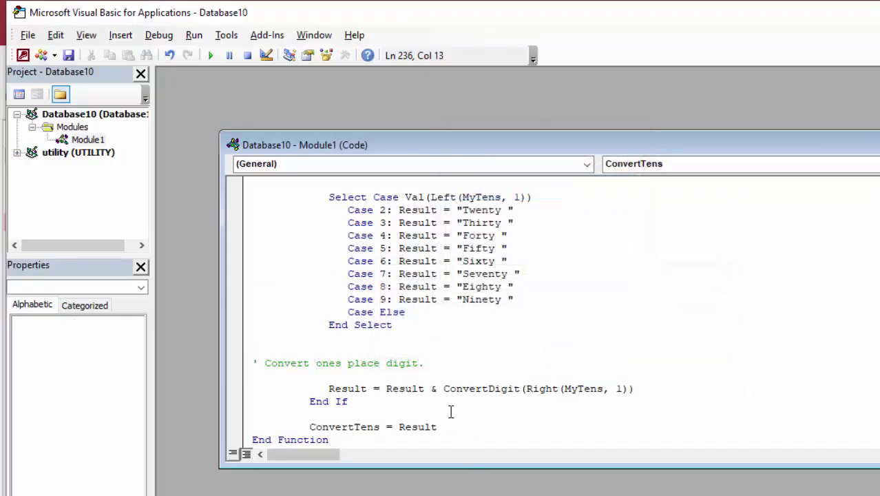
scroll(451, 410, "up", 5)
scroll(451, 386, "up", 5)
scroll(452, 363, "up", 5)
scroll(452, 360, "up", 5)
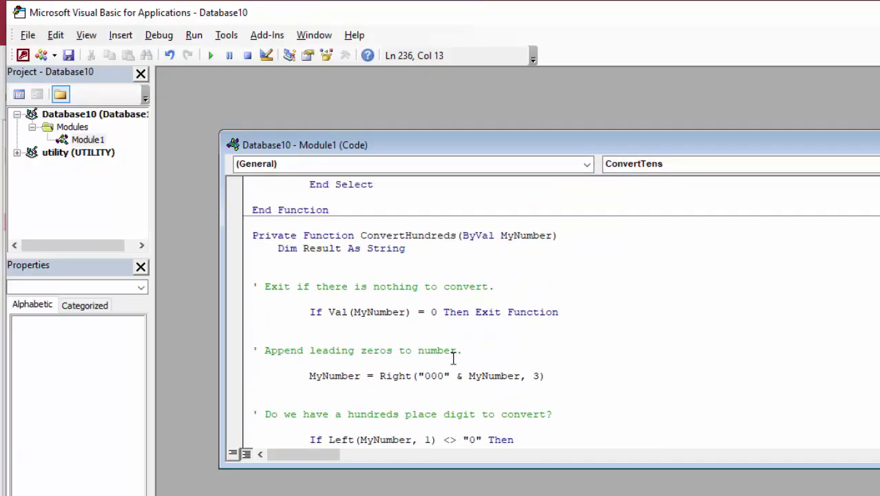
scroll(447, 354, "up", 5)
Retry saving, clear the syntax error again, and return to Form1's design in Access
left_click(68, 55)
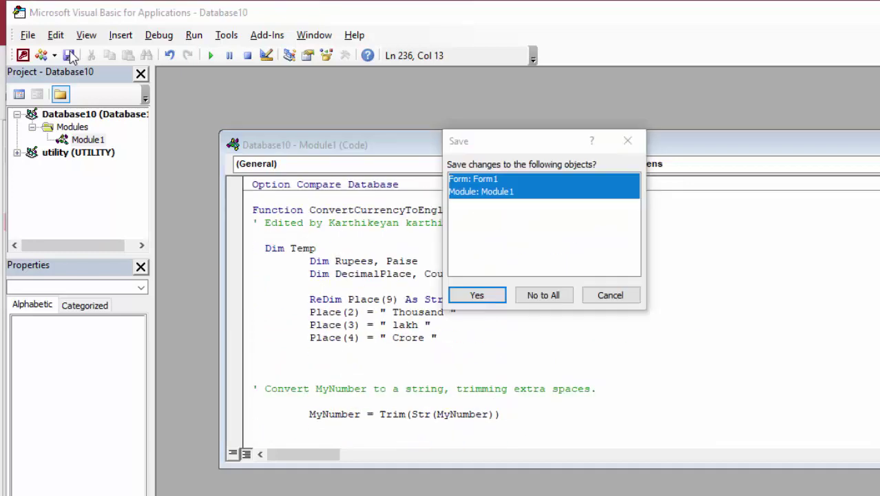
left_click(489, 300)
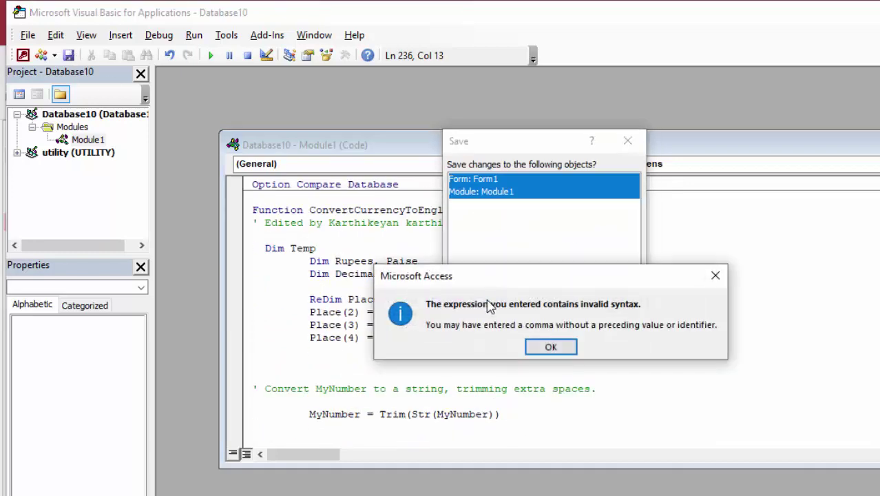
left_click(555, 351)
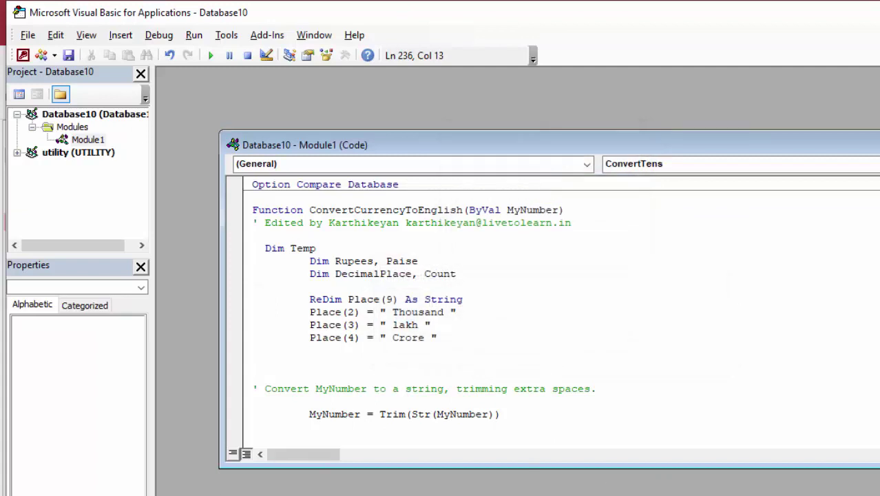
left_click(519, 482)
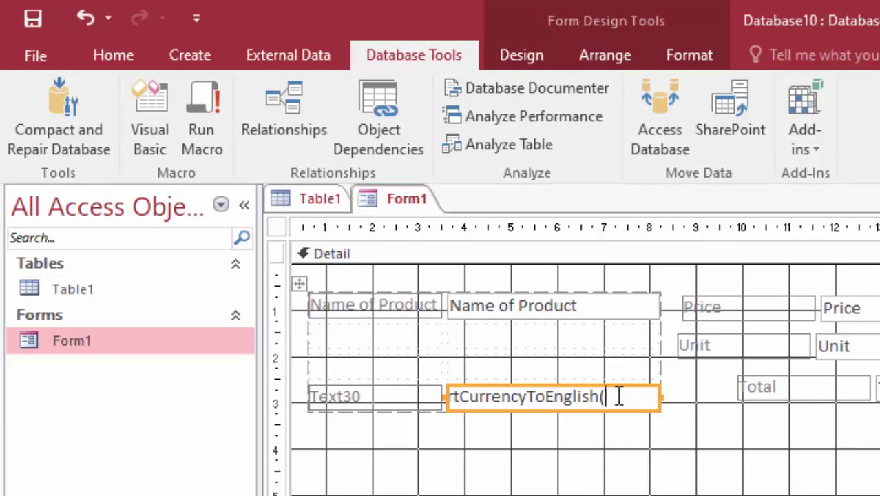
Complete the box's expression as =ConvertCurrencyToEnglish([Total]) and view Form1 in Form view
type("[T")
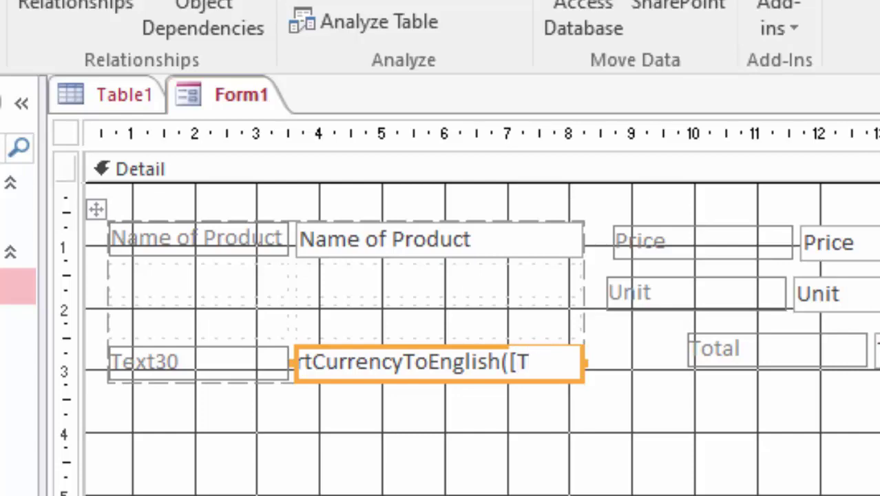
type("otal")
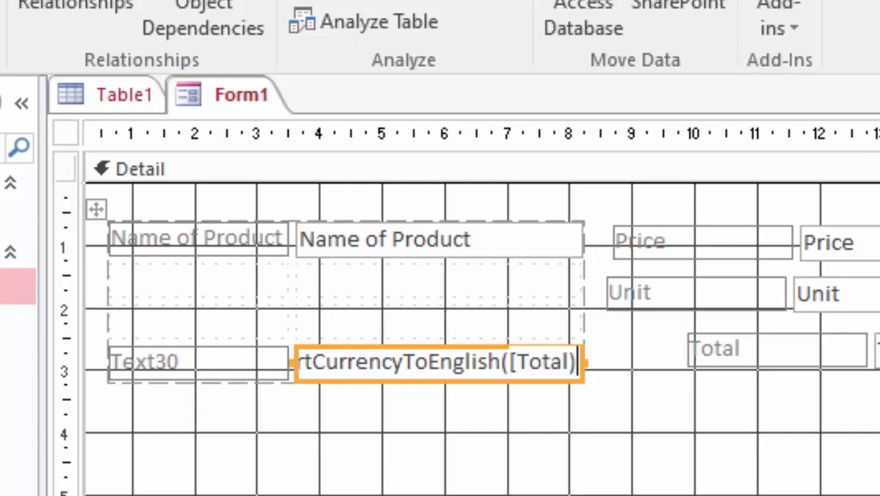
type("]")
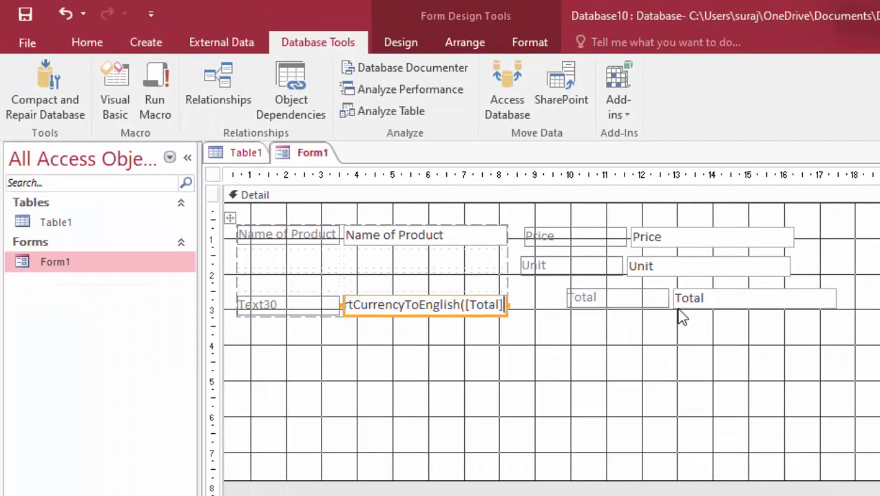
type(")")
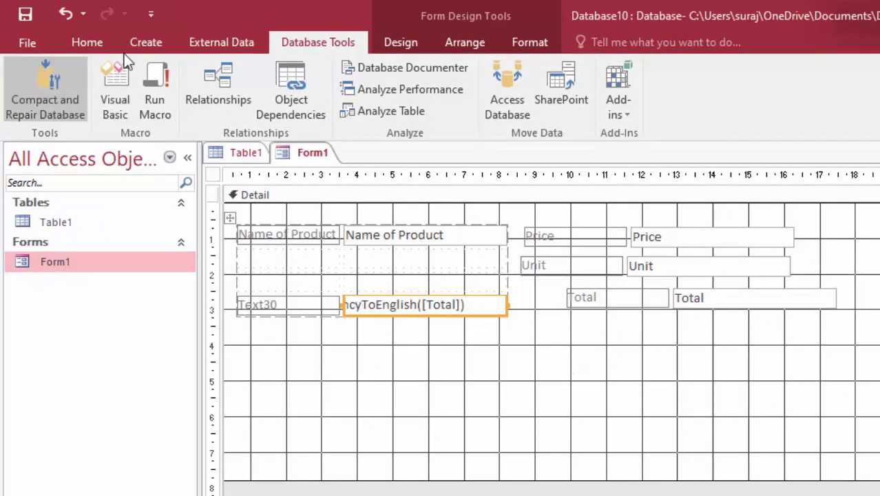
left_click(88, 43)
left_click(20, 77)
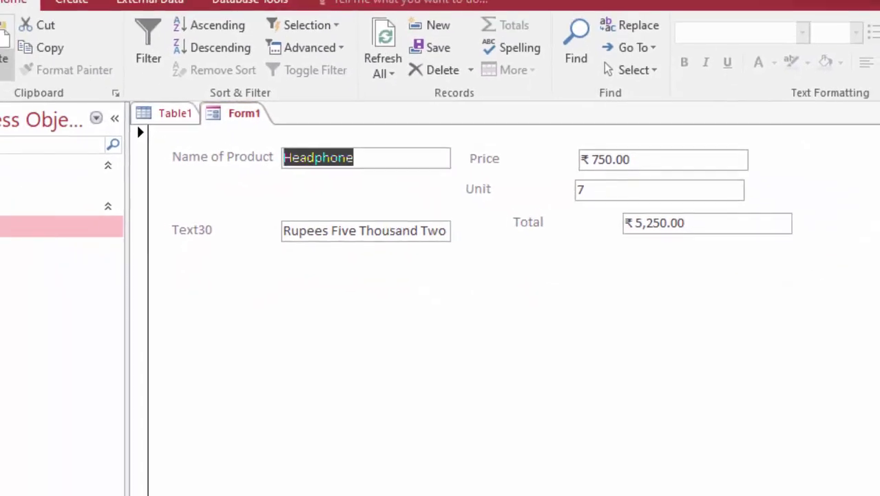
Return Form1 to Design view and drag the Text30 pair up toward the stacked layout
left_click(20, 100)
left_click(61, 210)
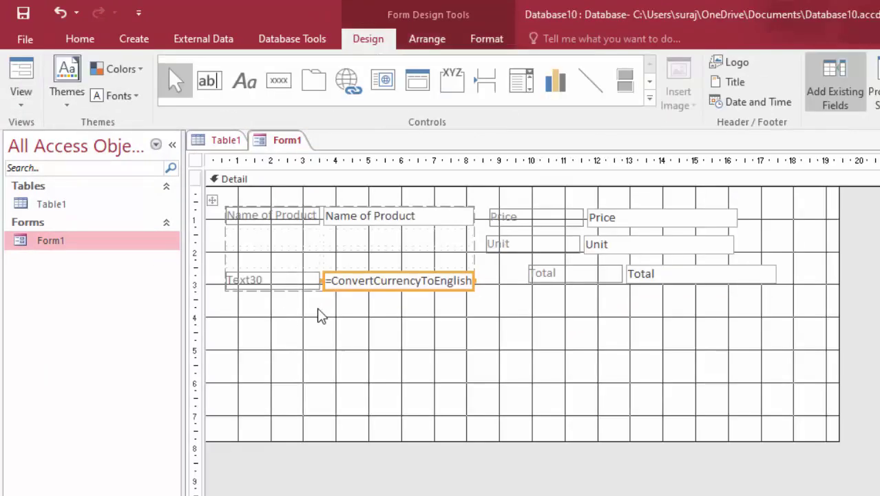
left_click(403, 291)
left_click_drag(474, 281, 432, 251)
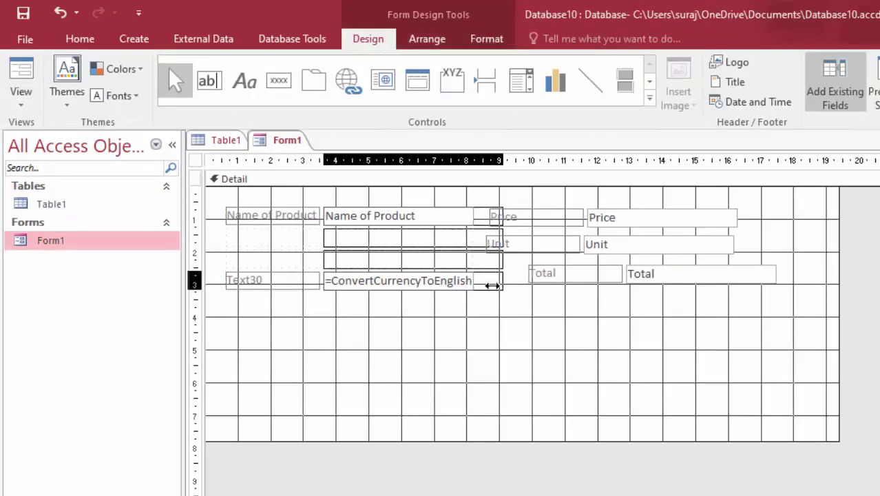
Cut and paste the Text30 label and box, then place them beneath the Total field
right_click(432, 252)
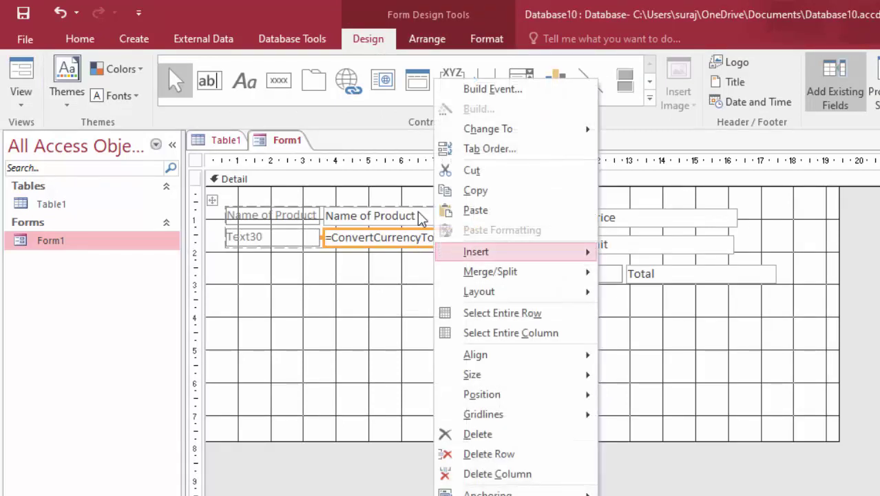
left_click(455, 172)
right_click(582, 352)
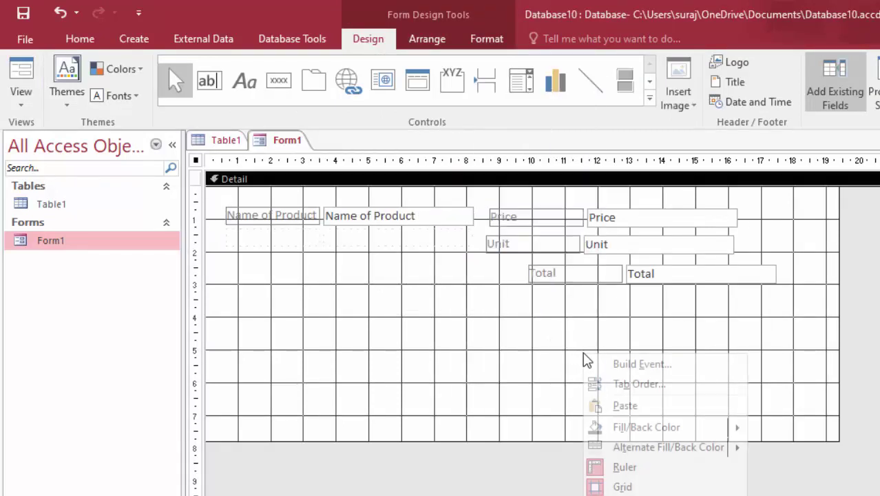
left_click(619, 405)
mouse_move(428, 201)
left_mouse_down()
mouse_move(451, 261)
mouse_move(640, 346)
mouse_move(746, 308)
left_mouse_up()
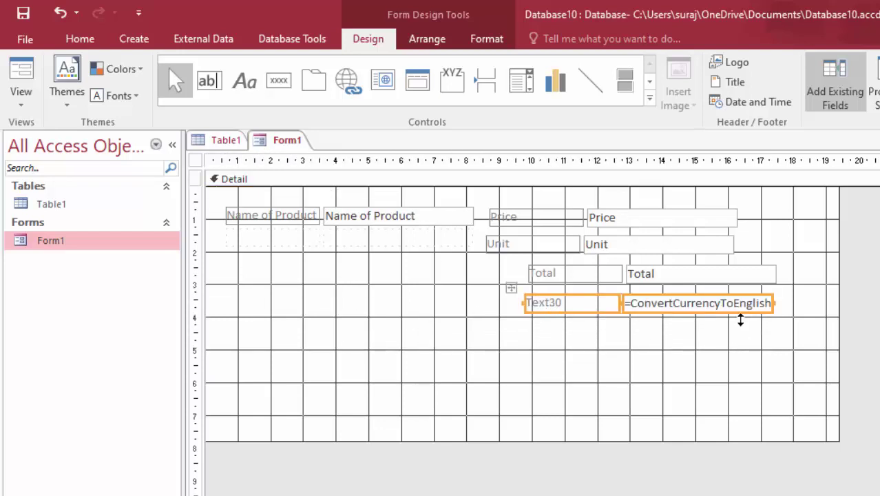
Widen the ConvertCurrencyToEnglish box and narrow the Text30 label
left_click_drag(772, 302, 801, 309)
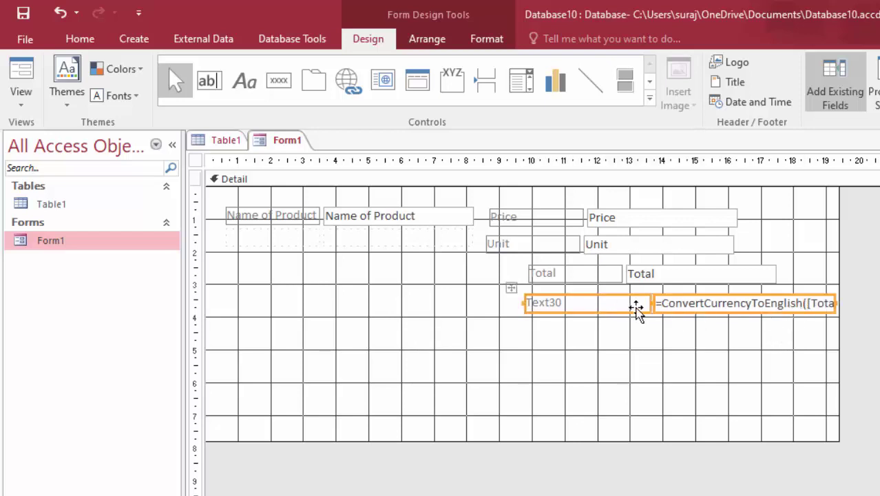
left_click(640, 303)
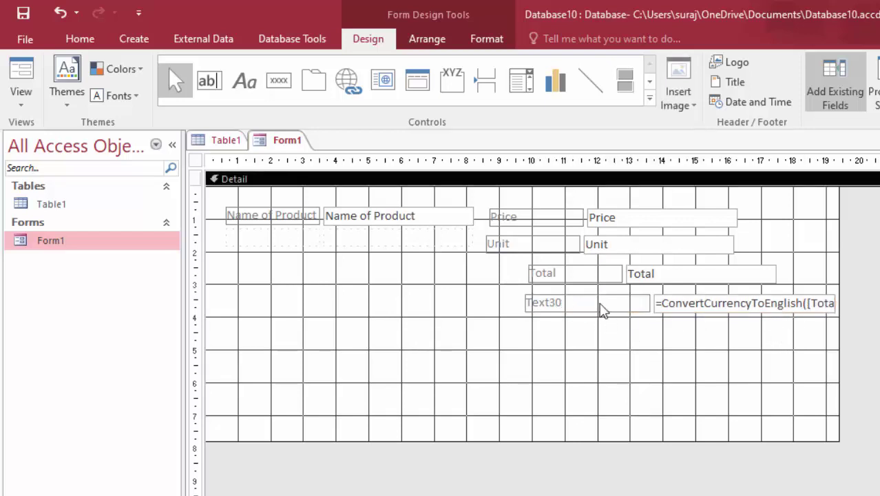
left_click_drag(647, 303, 605, 310)
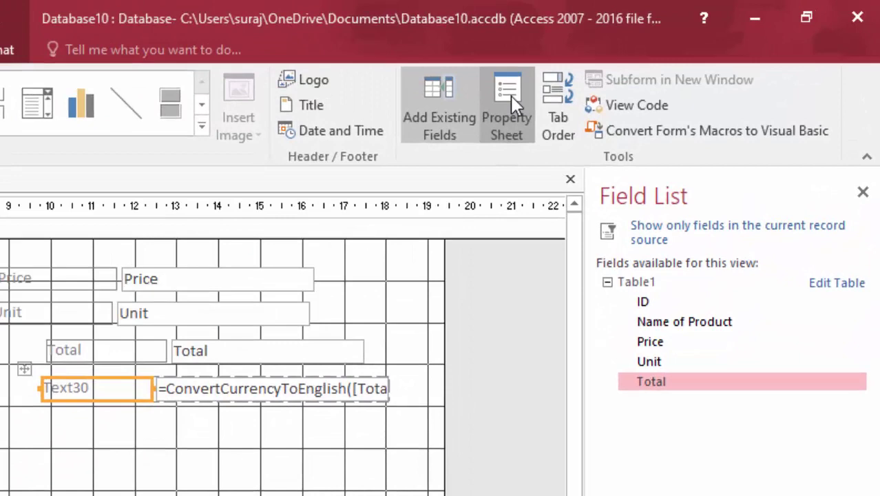
Change the Text30 label's caption to 'In Words' and widen its expression box to show the full formula
left_click(601, 79)
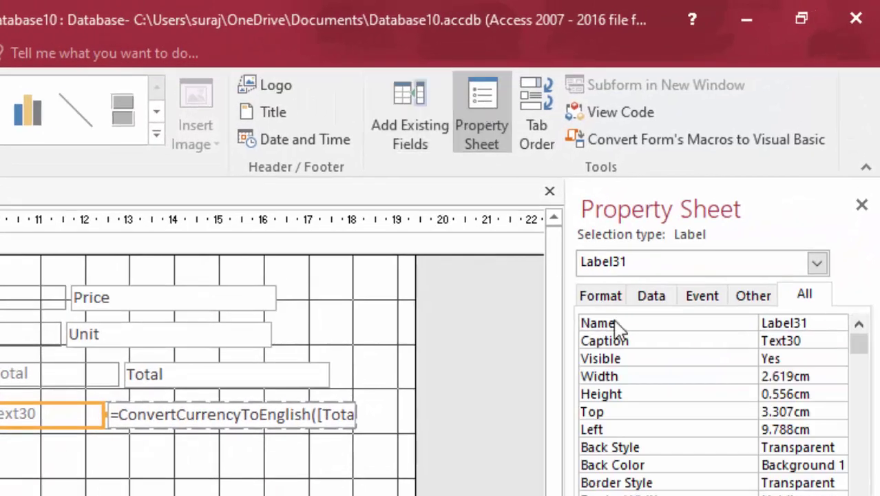
double_click(816, 339)
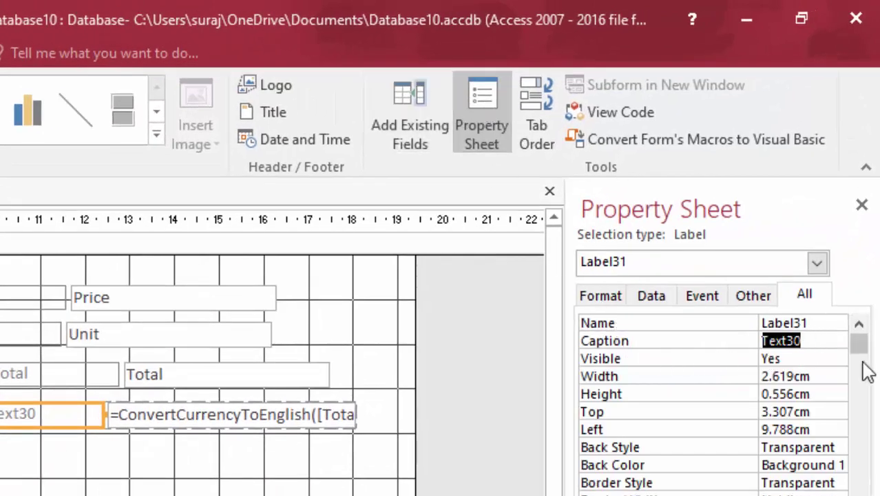
key("BackSpace")
type("In Wor")
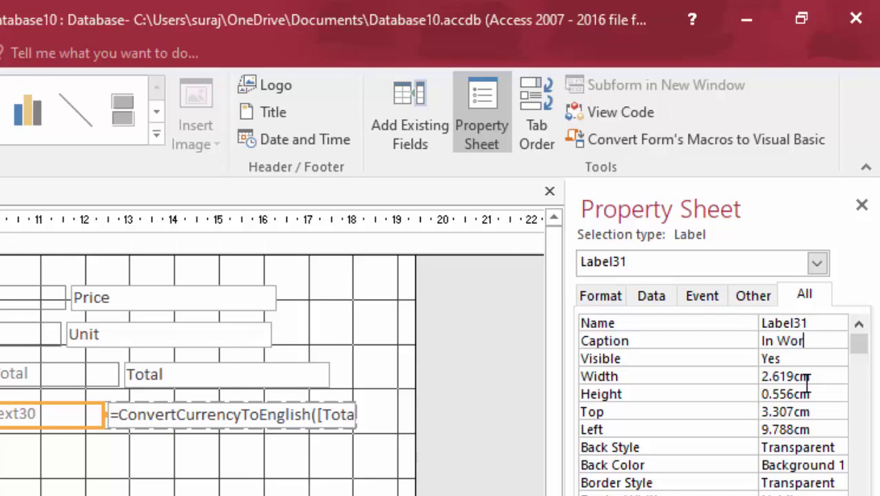
type("ds")
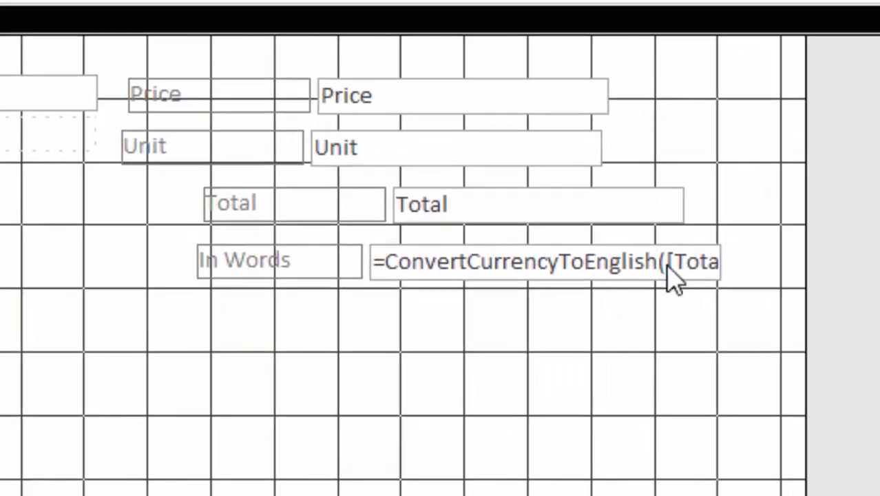
left_click(688, 275)
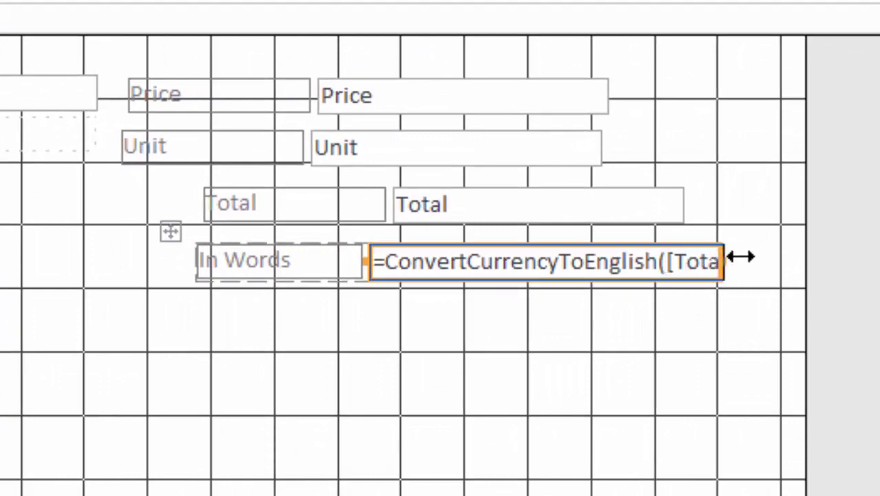
left_click_drag(724, 259, 770, 260)
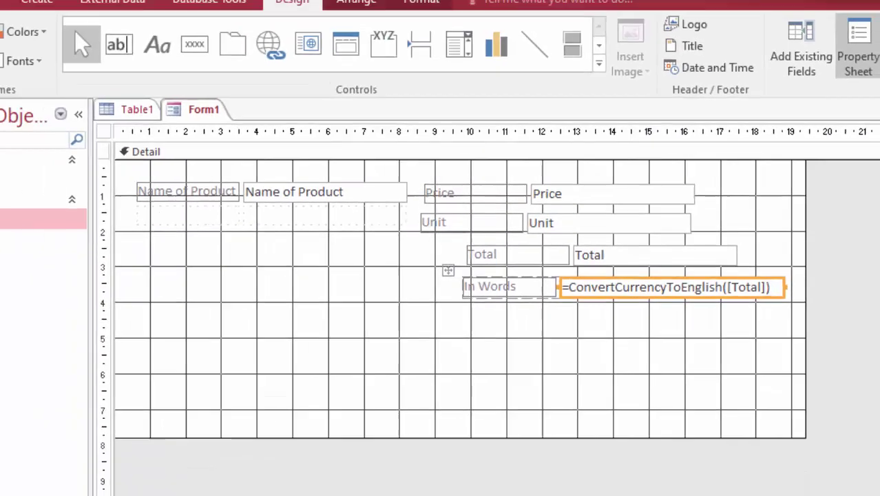
key("F5")
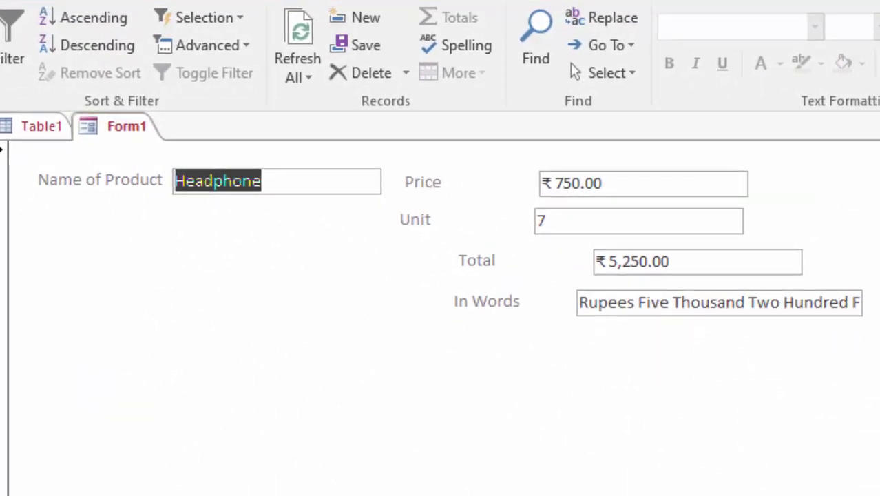
key("ctrl+period")
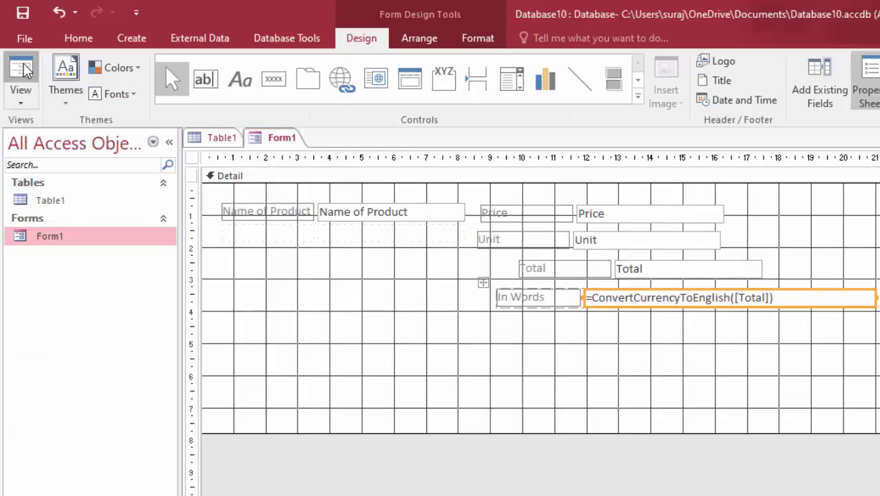
left_click(21, 69)
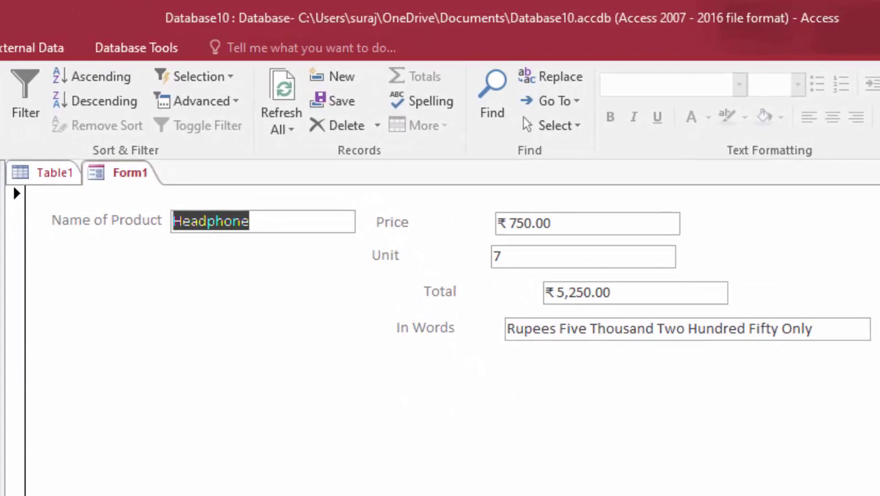
key("Page_Down")
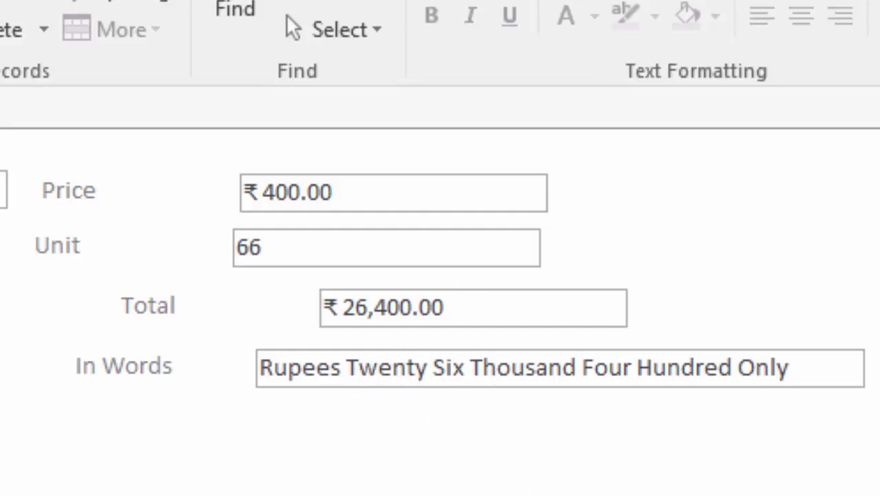
key("Page_Down")
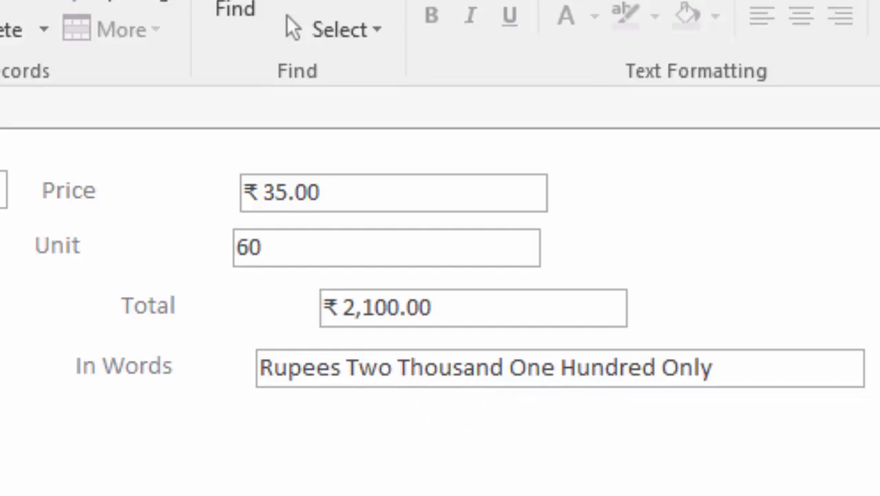
key("Page_Down")
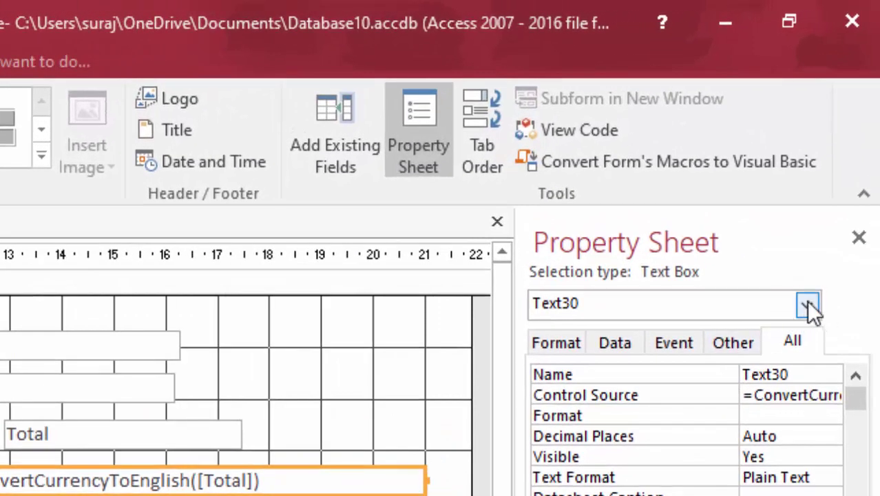
Select the Form object in the Property Sheet and set Pop Up to Yes
left_click(807, 306)
left_click(664, 310)
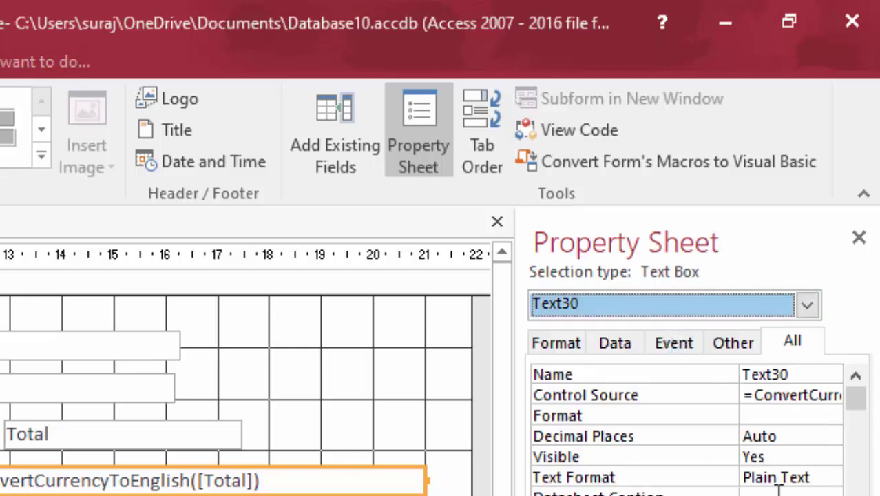
left_click(806, 306)
left_click(707, 331)
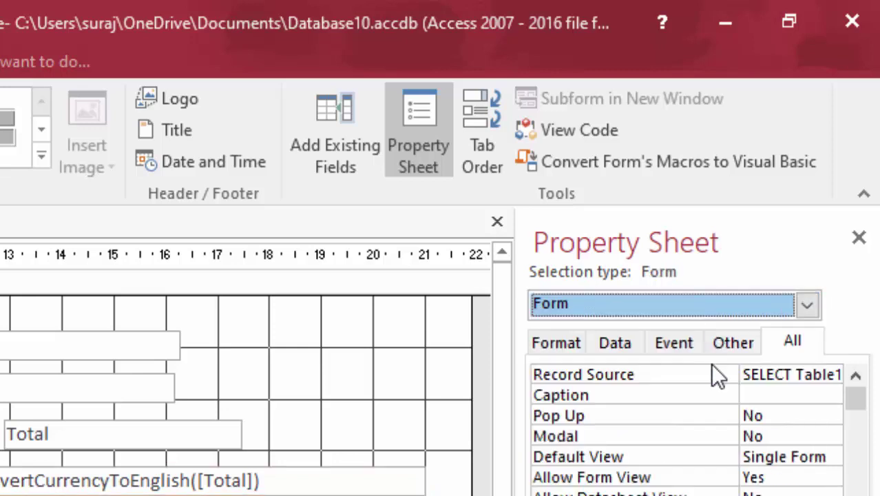
left_click(791, 418)
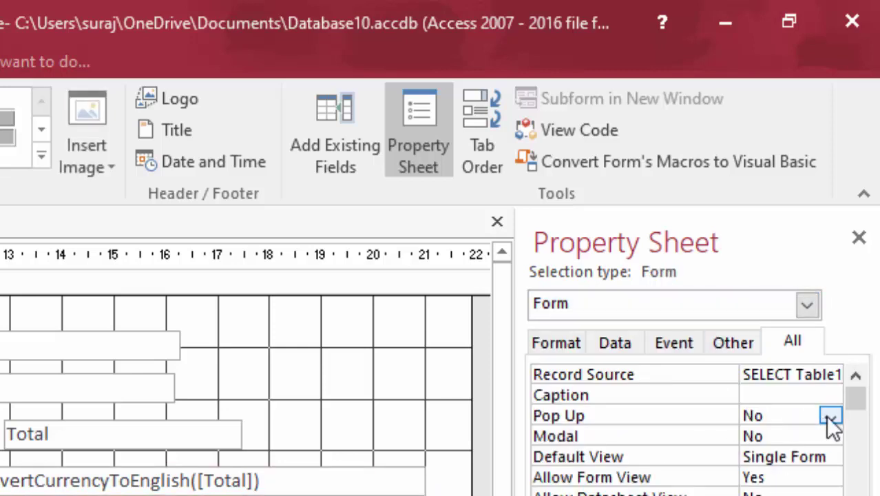
left_click(830, 415)
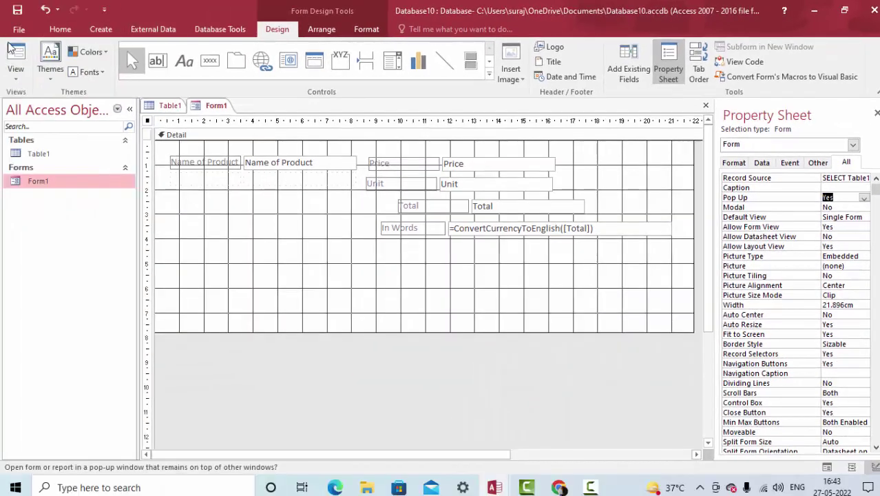
Test Form1 as a pop-up in Form view, then close it and save the design
left_click(14, 56)
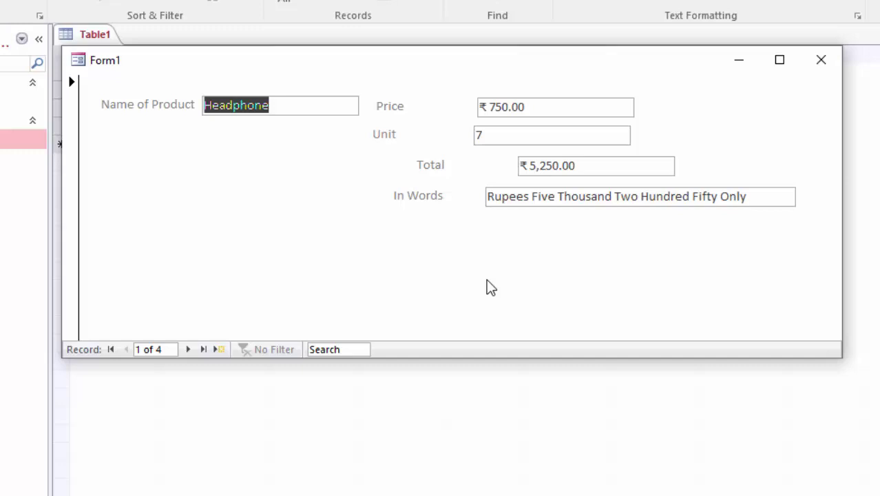
left_click(820, 59)
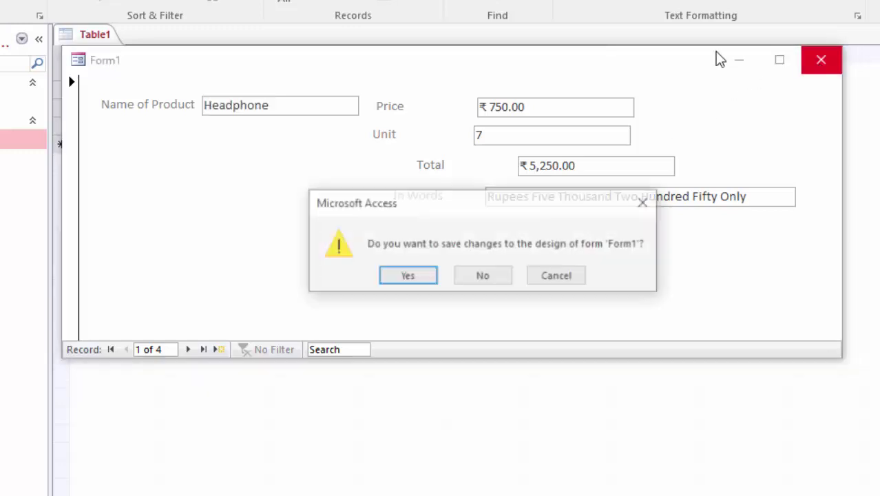
left_click(407, 275)
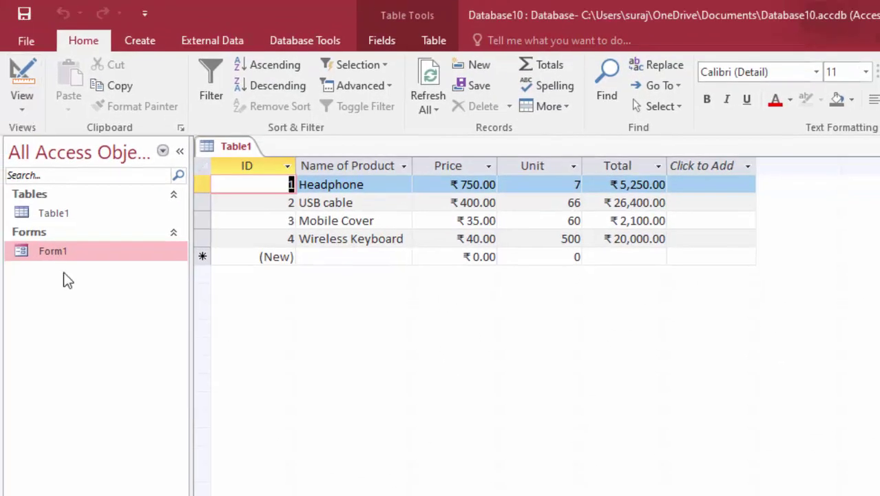
Open Form1 in Design view and shift the Unit, Total and In Words rows left to align
right_click(105, 254)
left_click(158, 310)
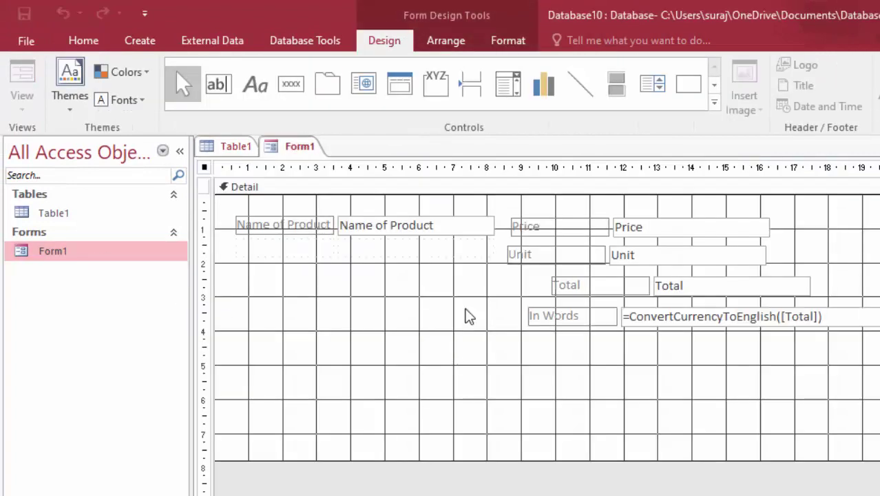
left_click(562, 257)
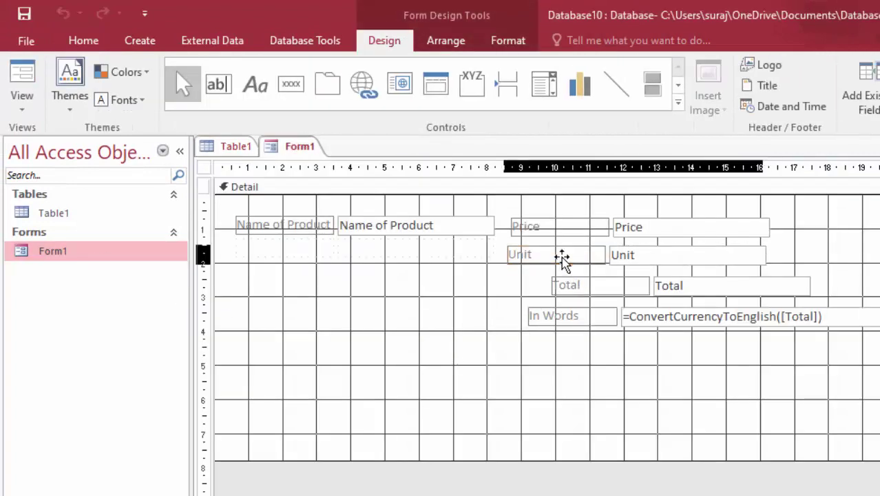
left_click_drag(562, 257, 559, 256)
left_click(573, 288)
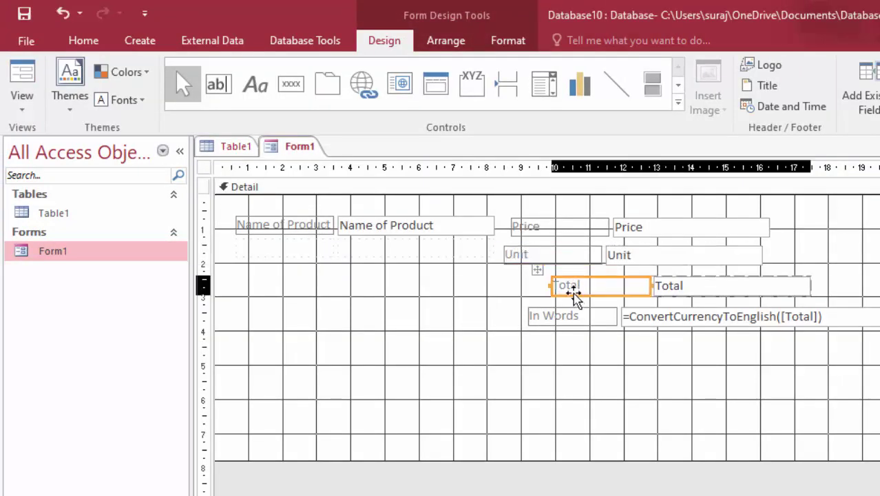
left_click_drag(549, 301, 487, 299)
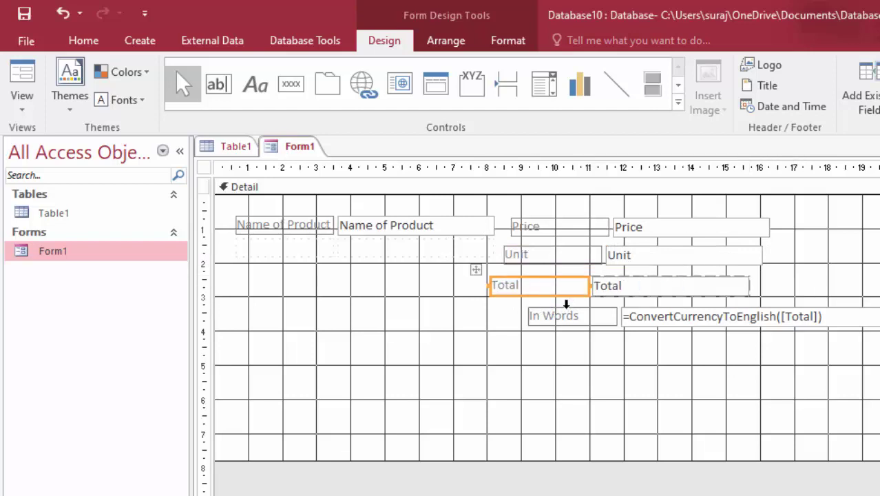
left_click_drag(566, 321, 505, 330)
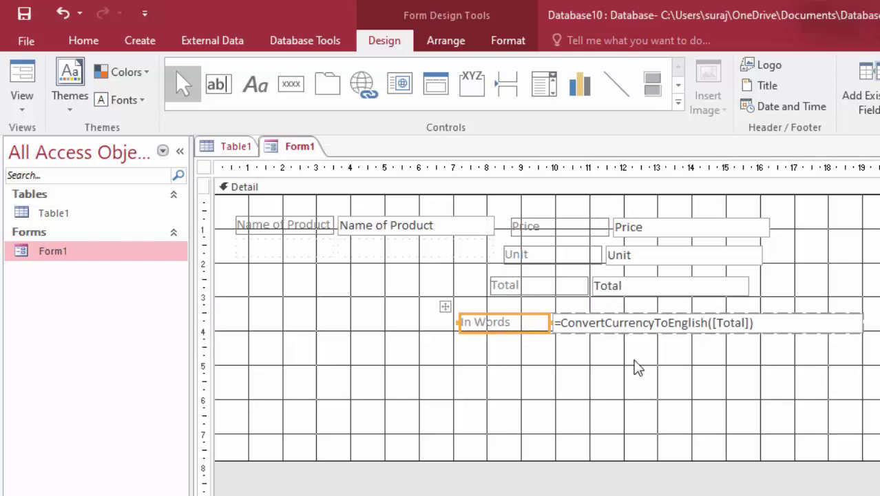
Set the Detail section's background colour to yellow
left_click(325, 375)
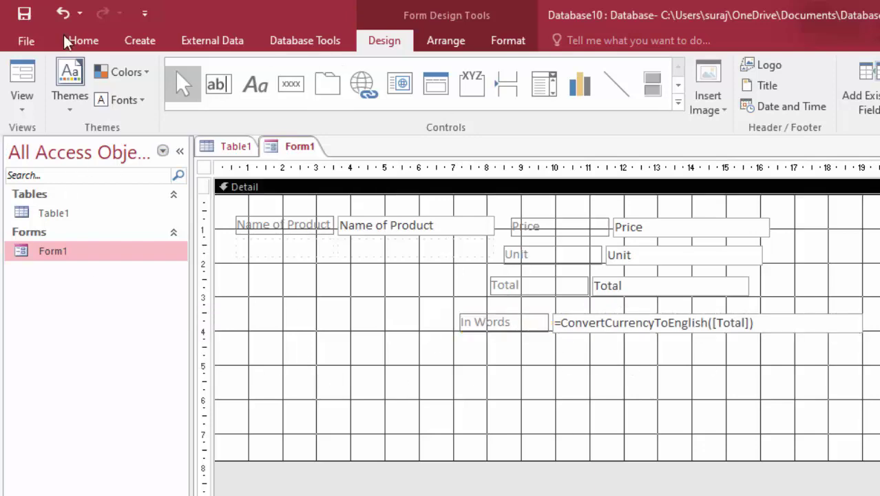
left_click(86, 43)
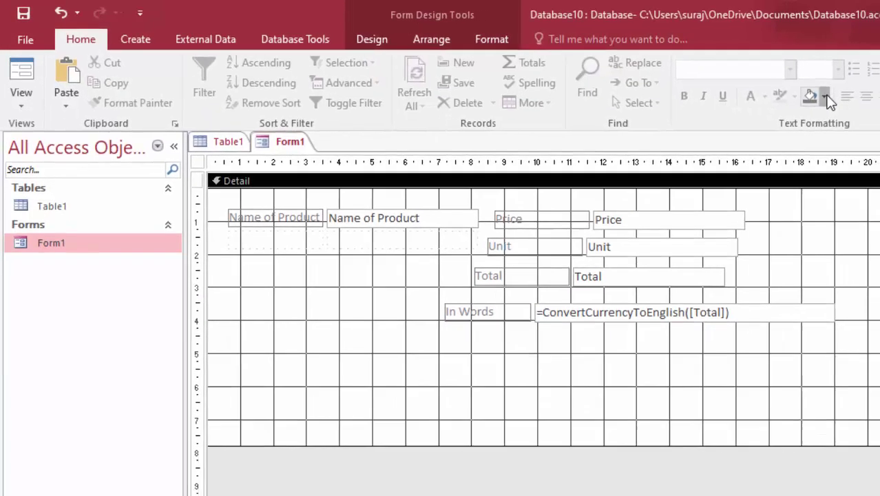
left_click(852, 99)
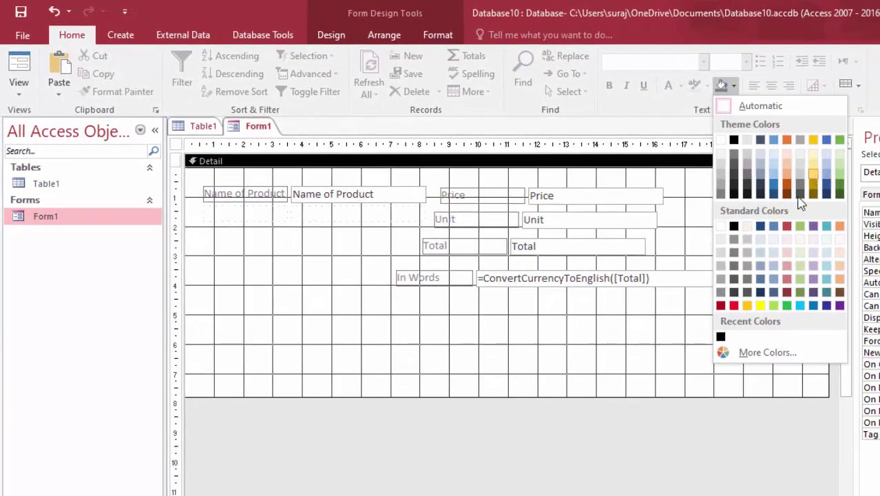
left_click(760, 305)
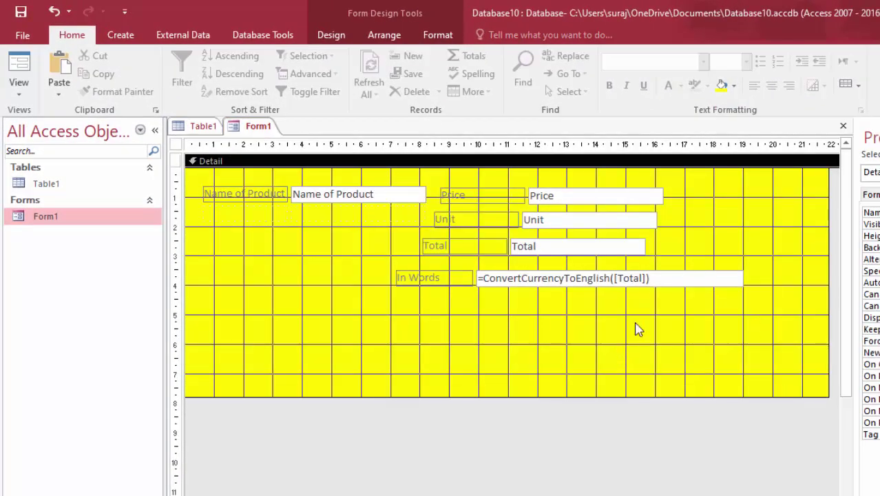
Make all the form's controls bold with black text, then open Form1 in Form view
left_click_drag(636, 329, 196, 176)
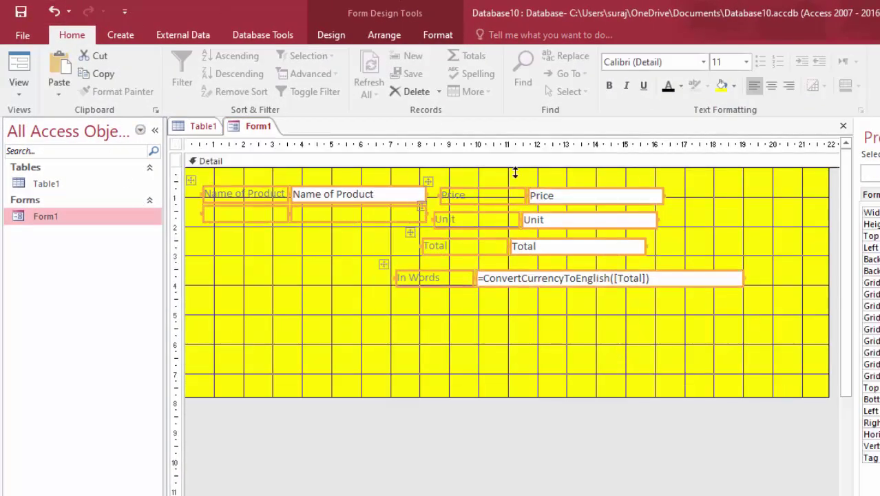
left_click(667, 87)
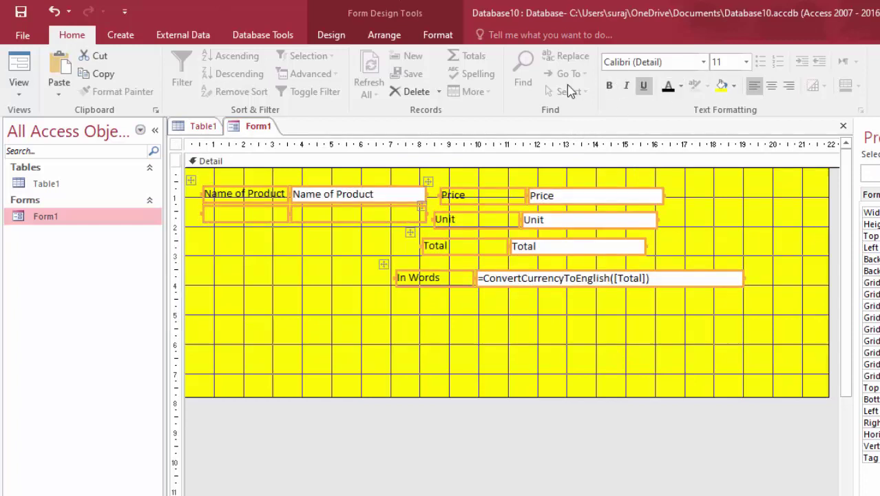
left_click(609, 86)
left_click(24, 58)
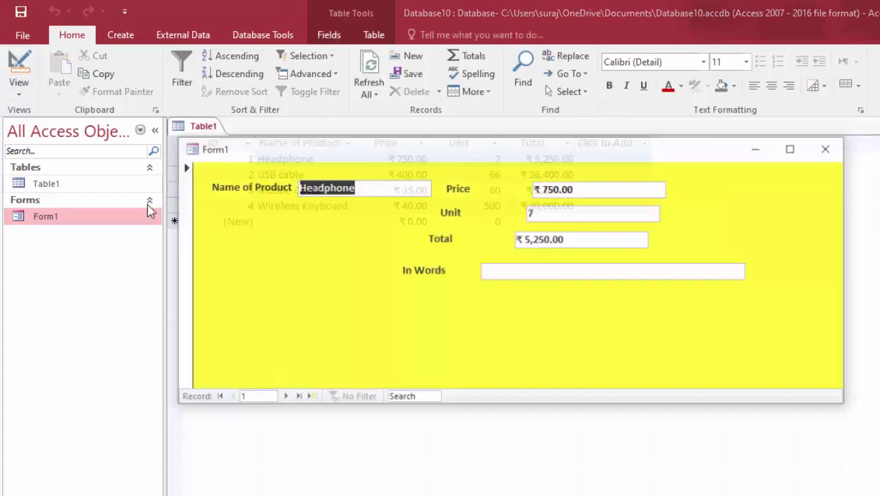